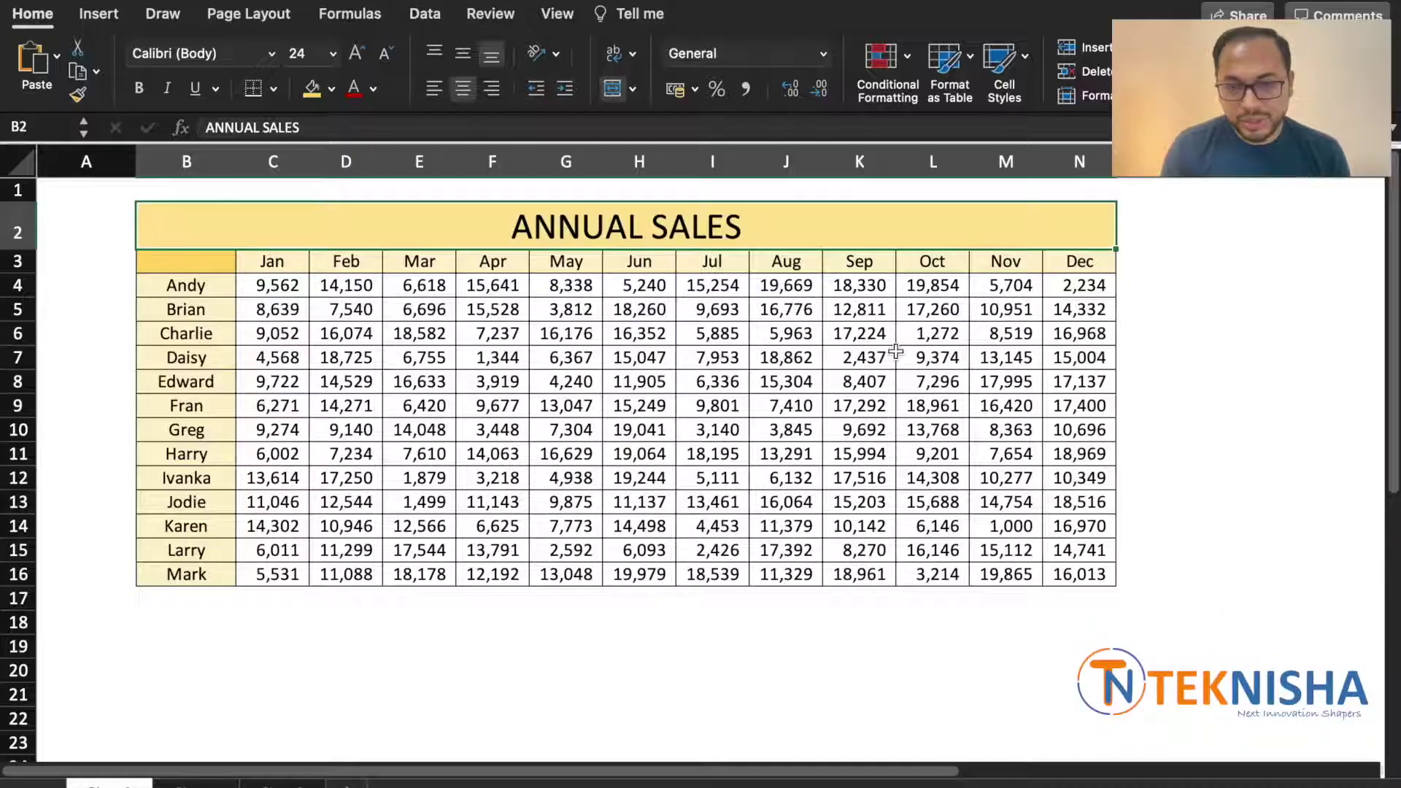
# - Select the Jan–Dec sales figures in C4:N16
pyautogui.click(640, 646)
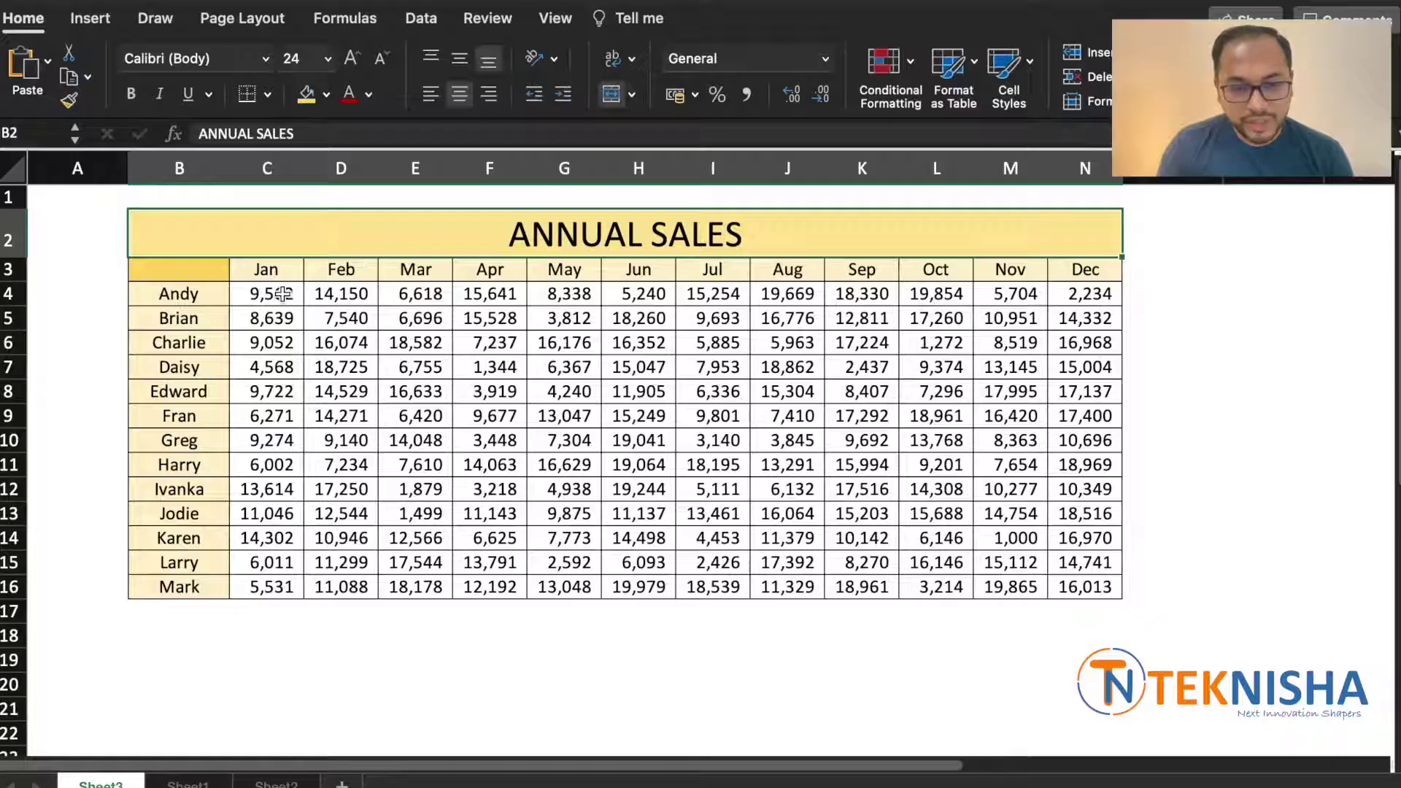
pyautogui.moveTo(284, 294); pyautogui.dragTo(266, 588)
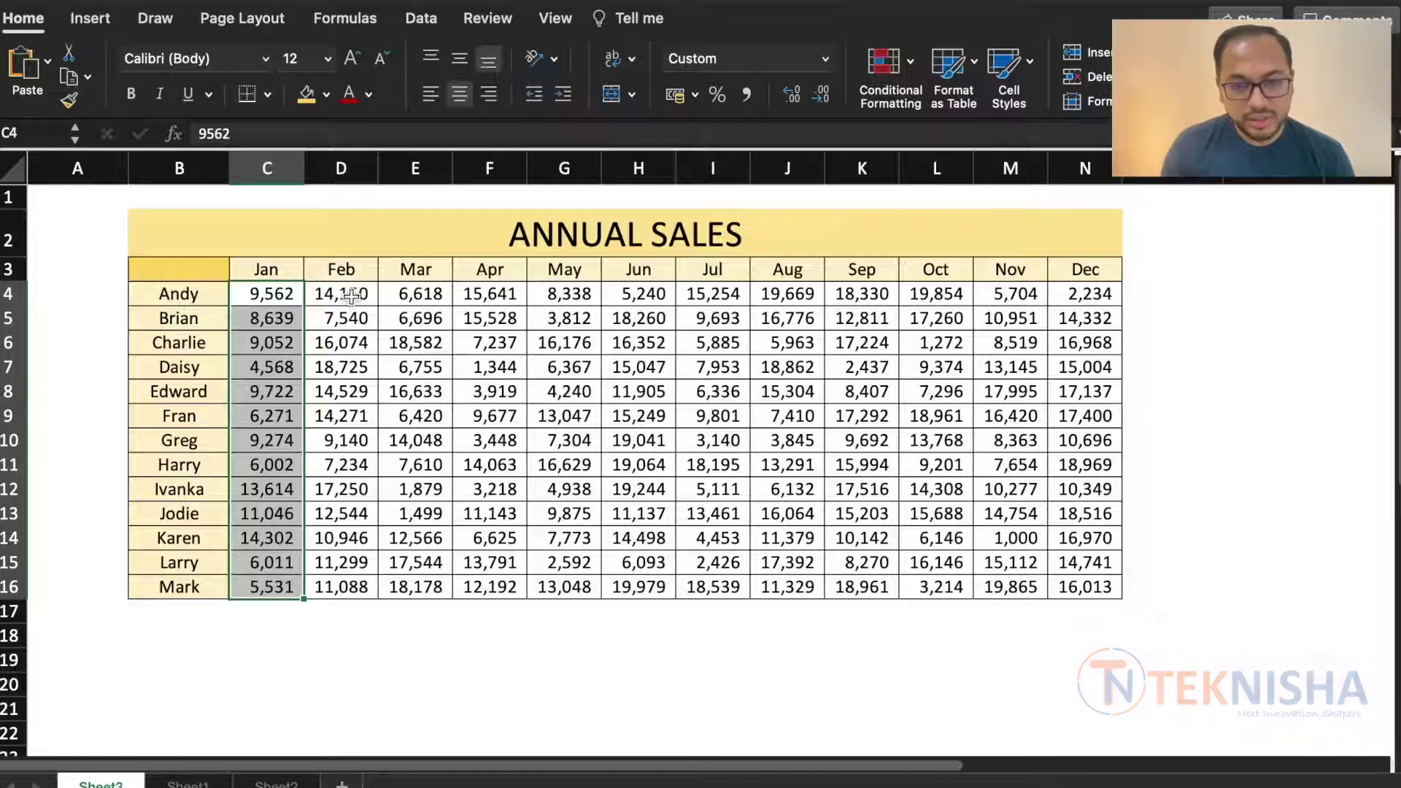
pyautogui.moveTo(351, 295); pyautogui.dragTo(343, 588)
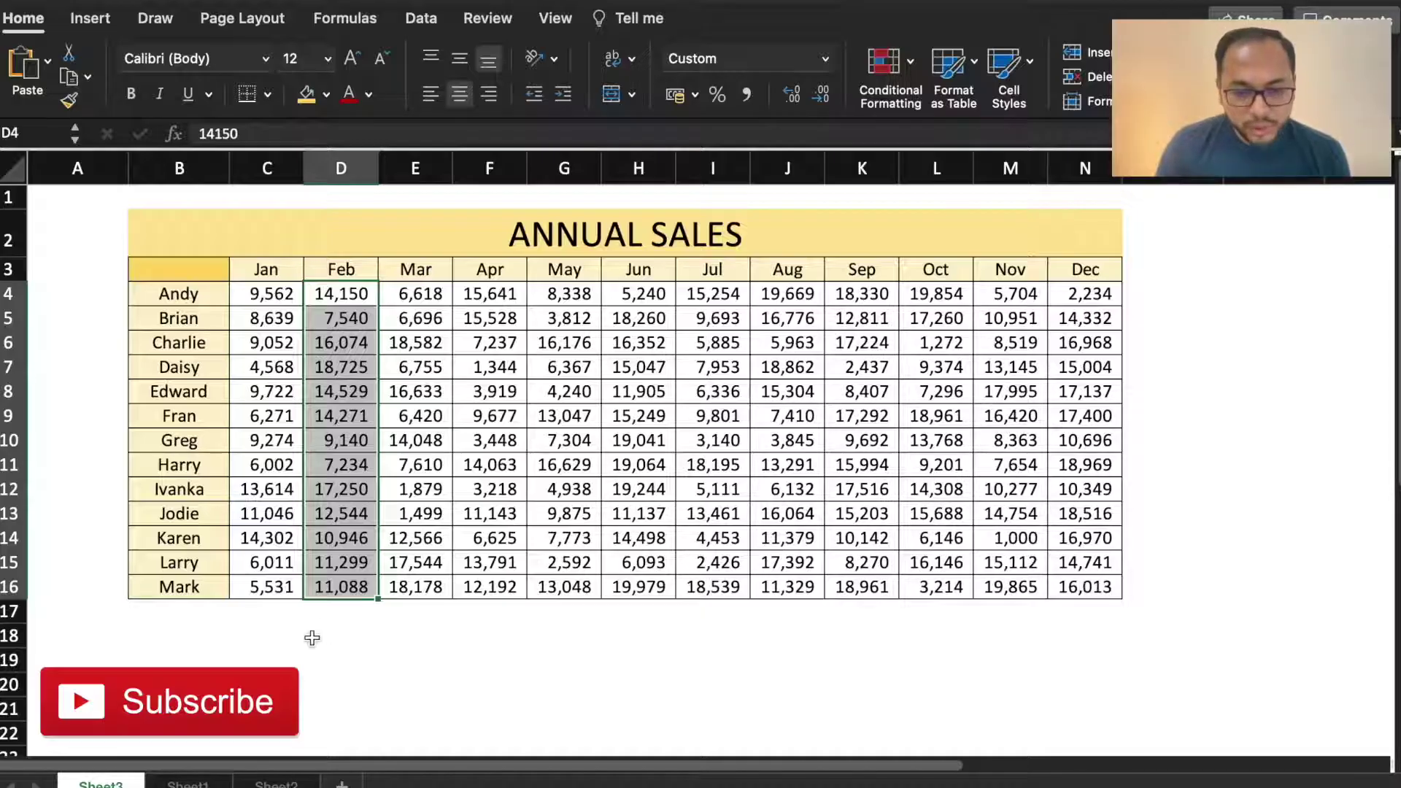
pyautogui.click(185, 636)
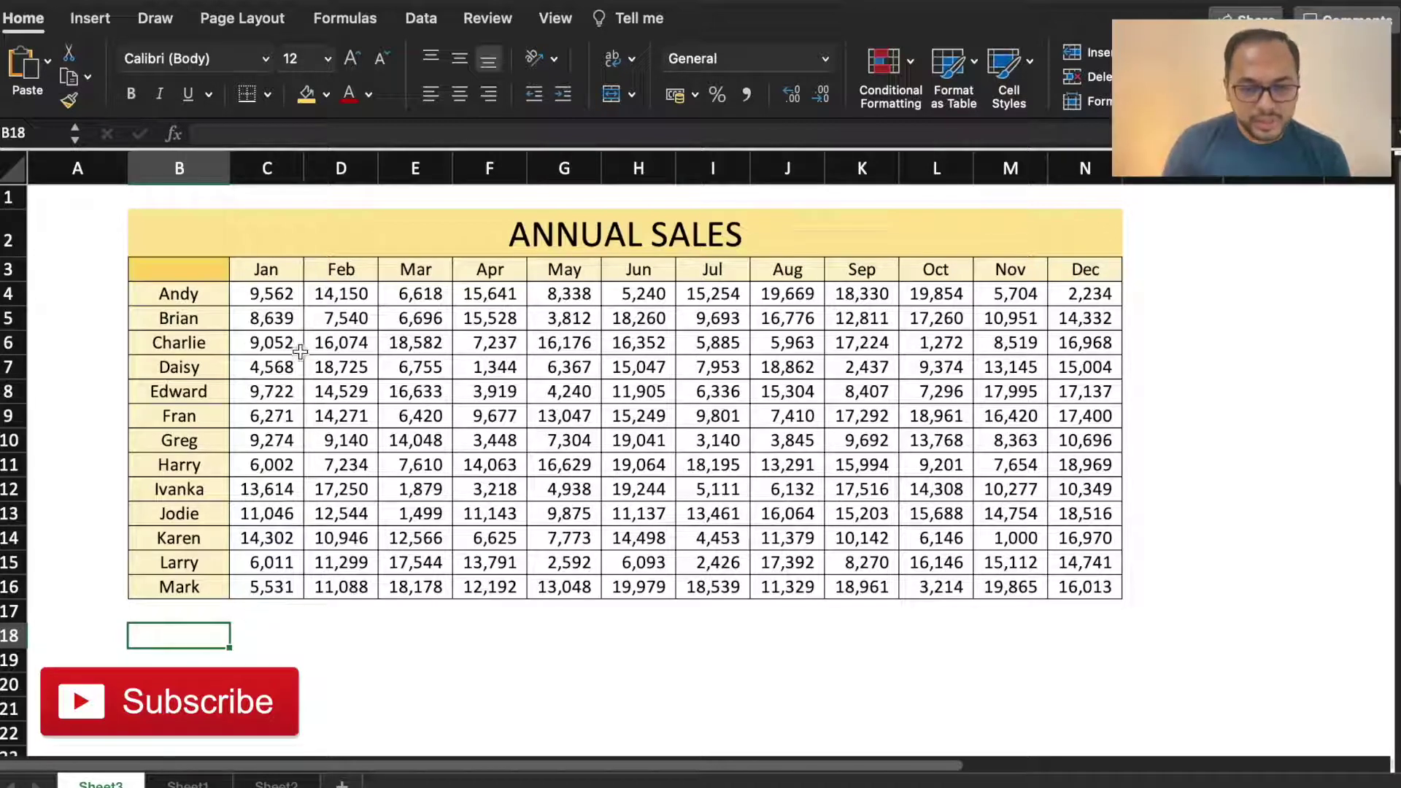
pyautogui.click(276, 295)
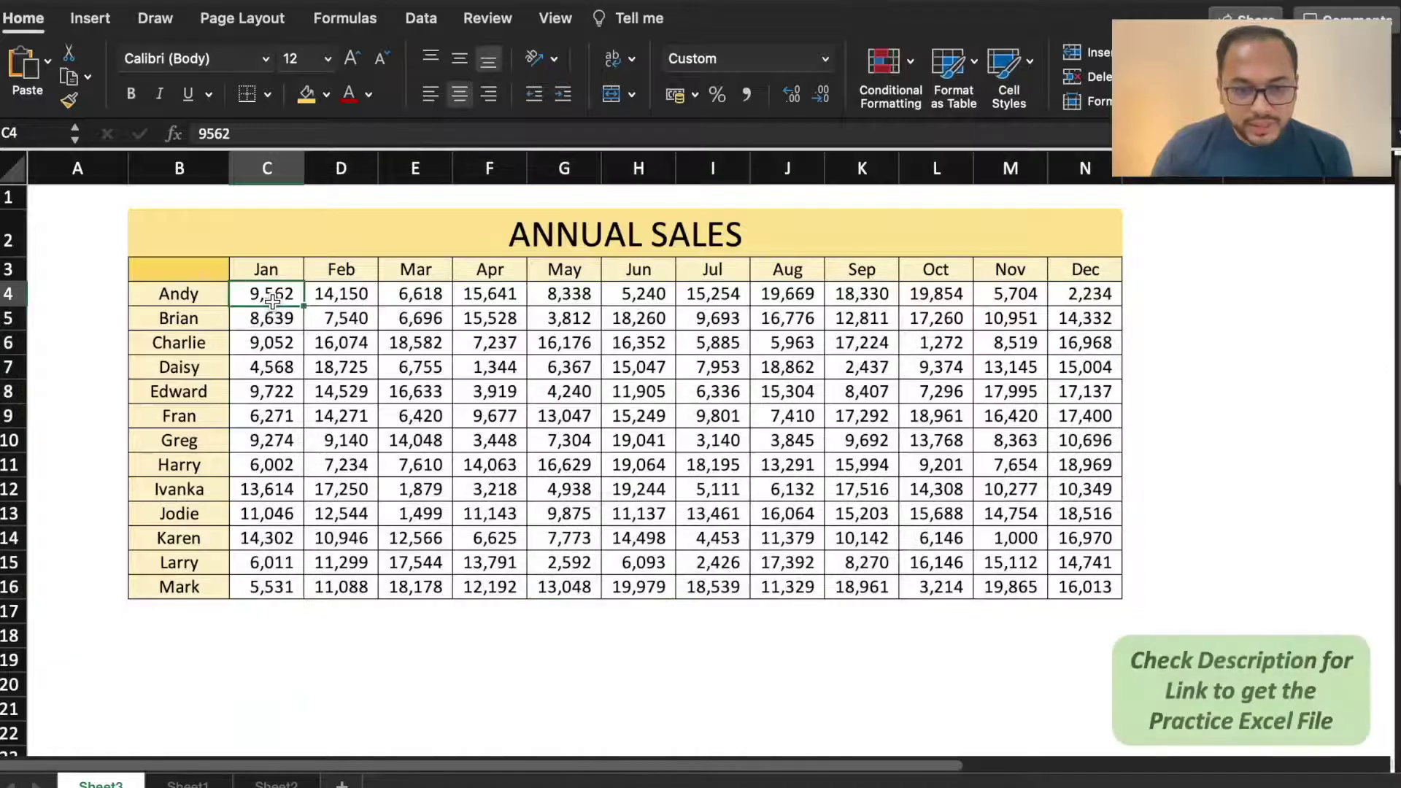
pyautogui.moveTo(277, 294); pyautogui.dragTo(1081, 591)
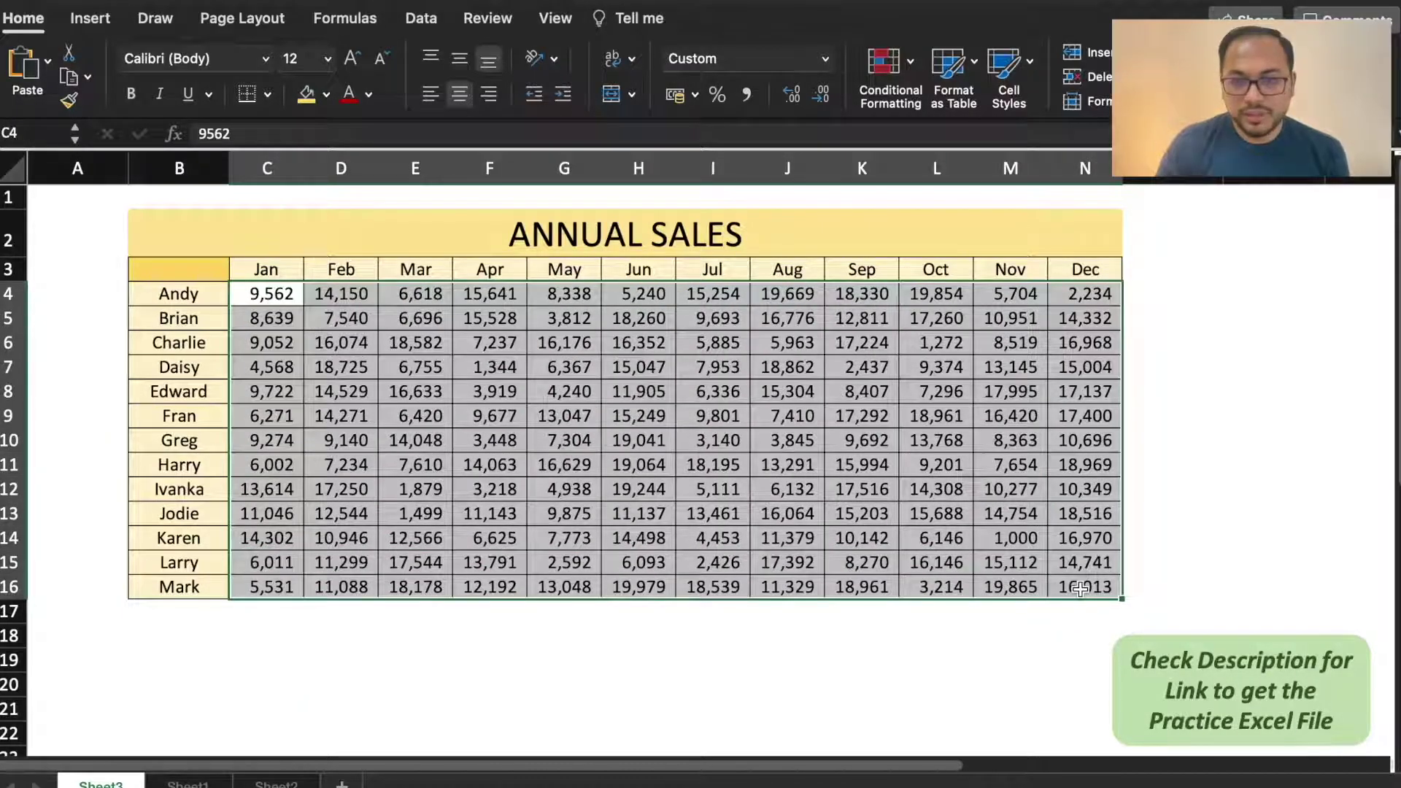
# - Create a new Classic conditional formatting rule that uses a formula to determine cells
pyautogui.click(895, 73)
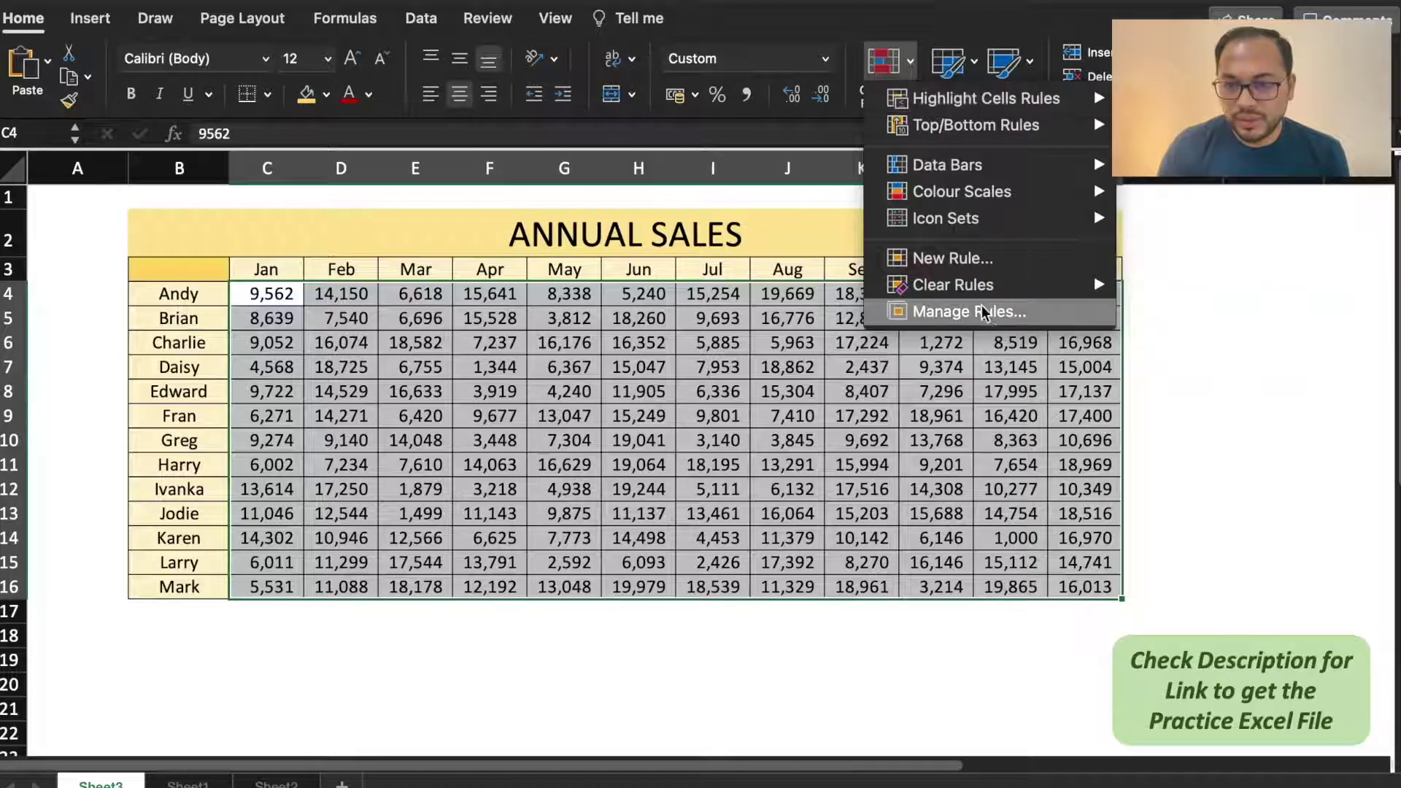
pyautogui.click(977, 259)
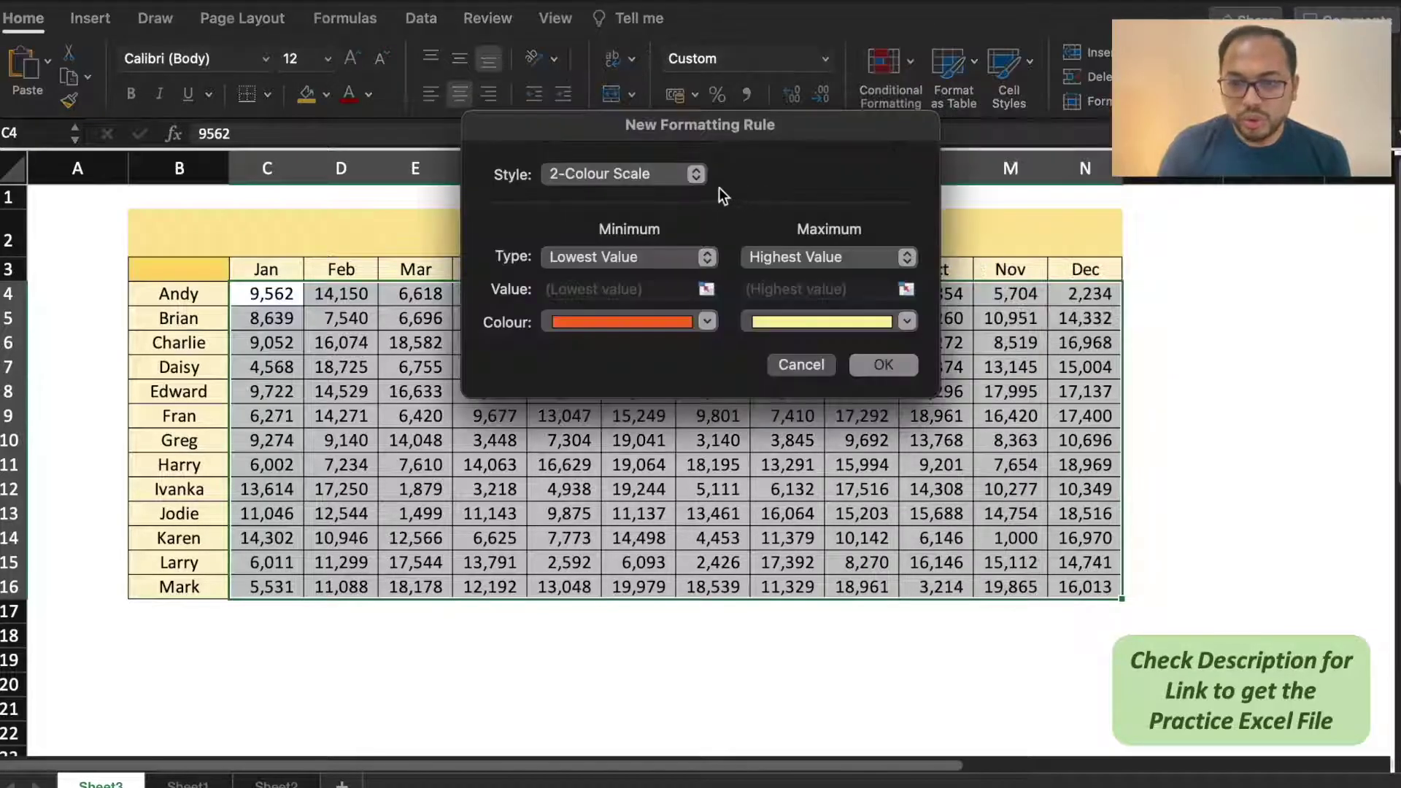
pyautogui.click(700, 176)
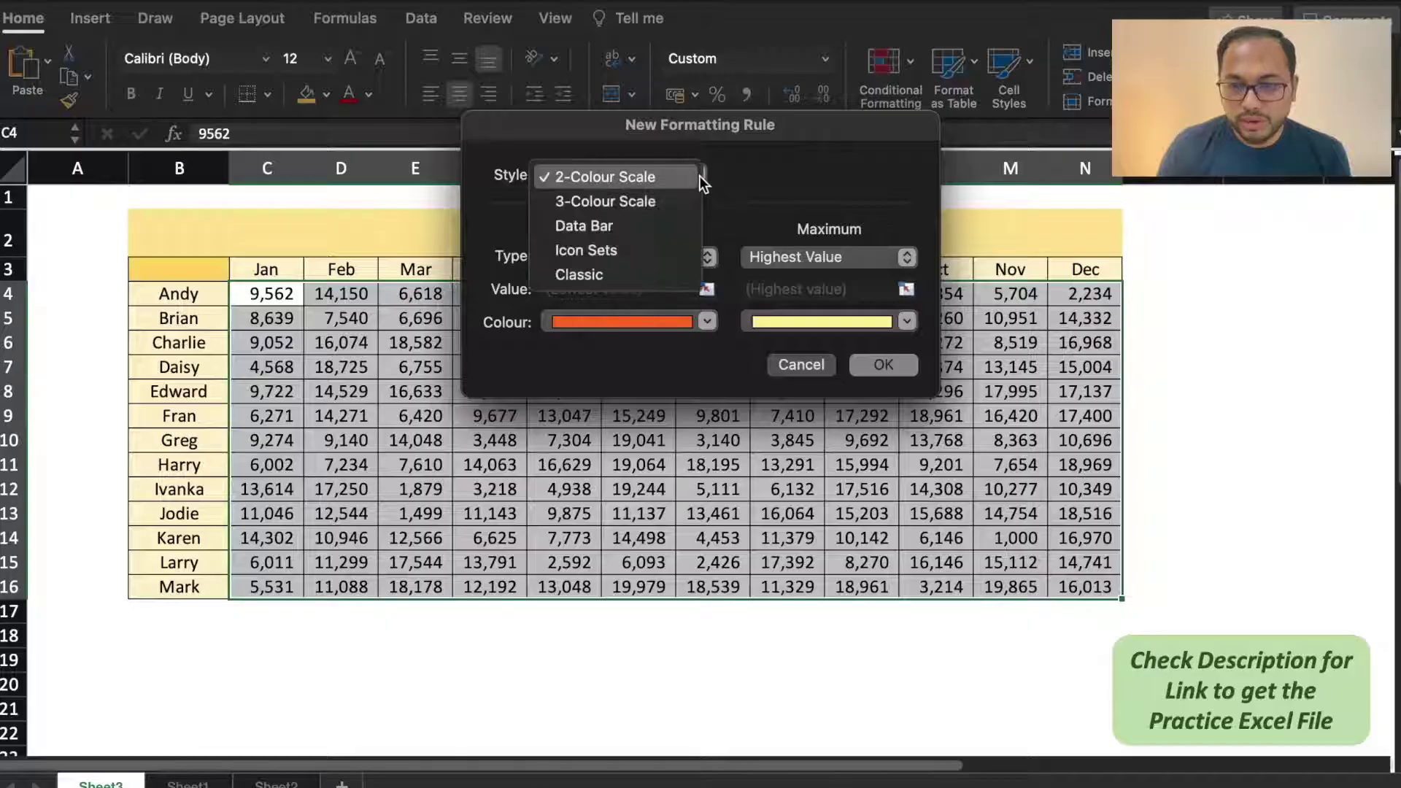
pyautogui.click(605, 276)
pyautogui.click(632, 236)
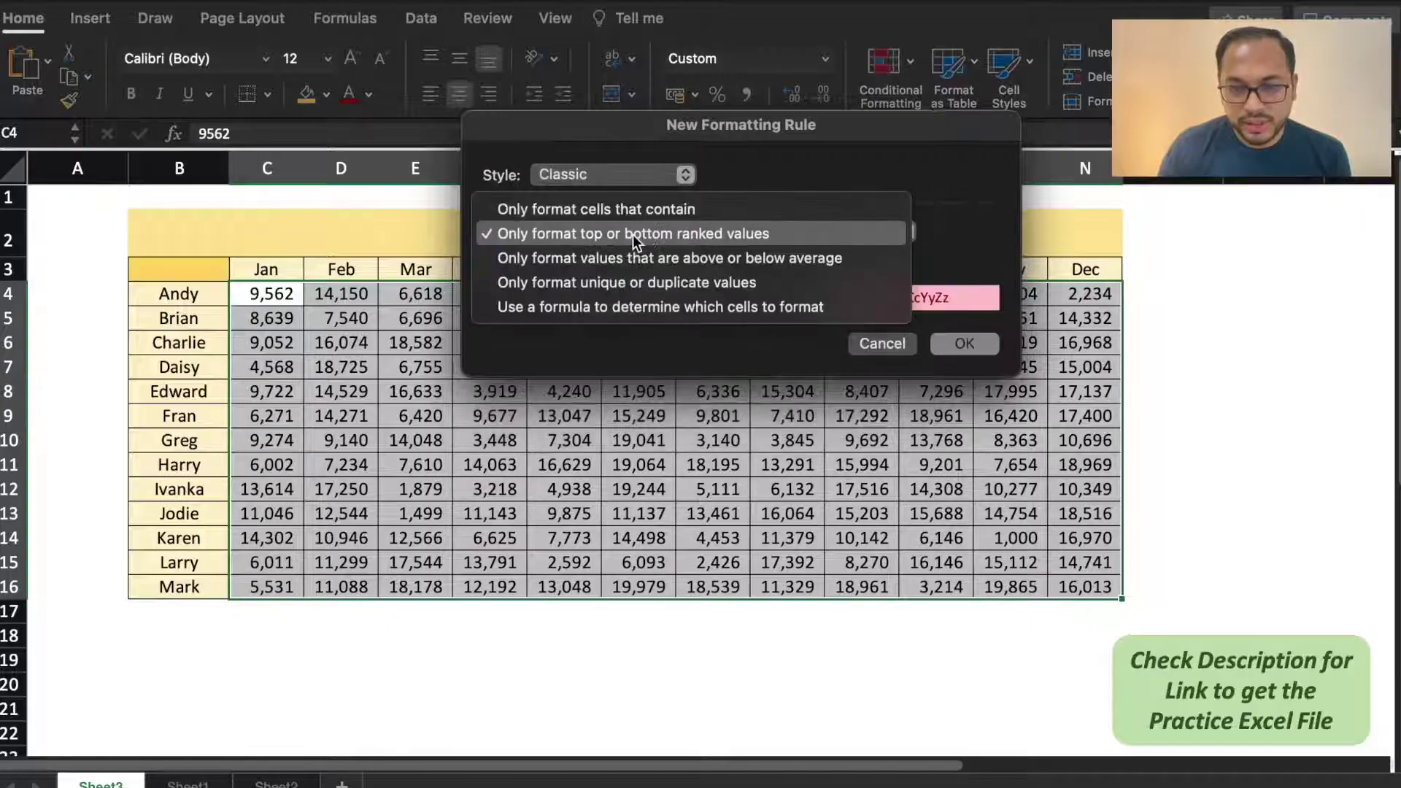
pyautogui.click(576, 309)
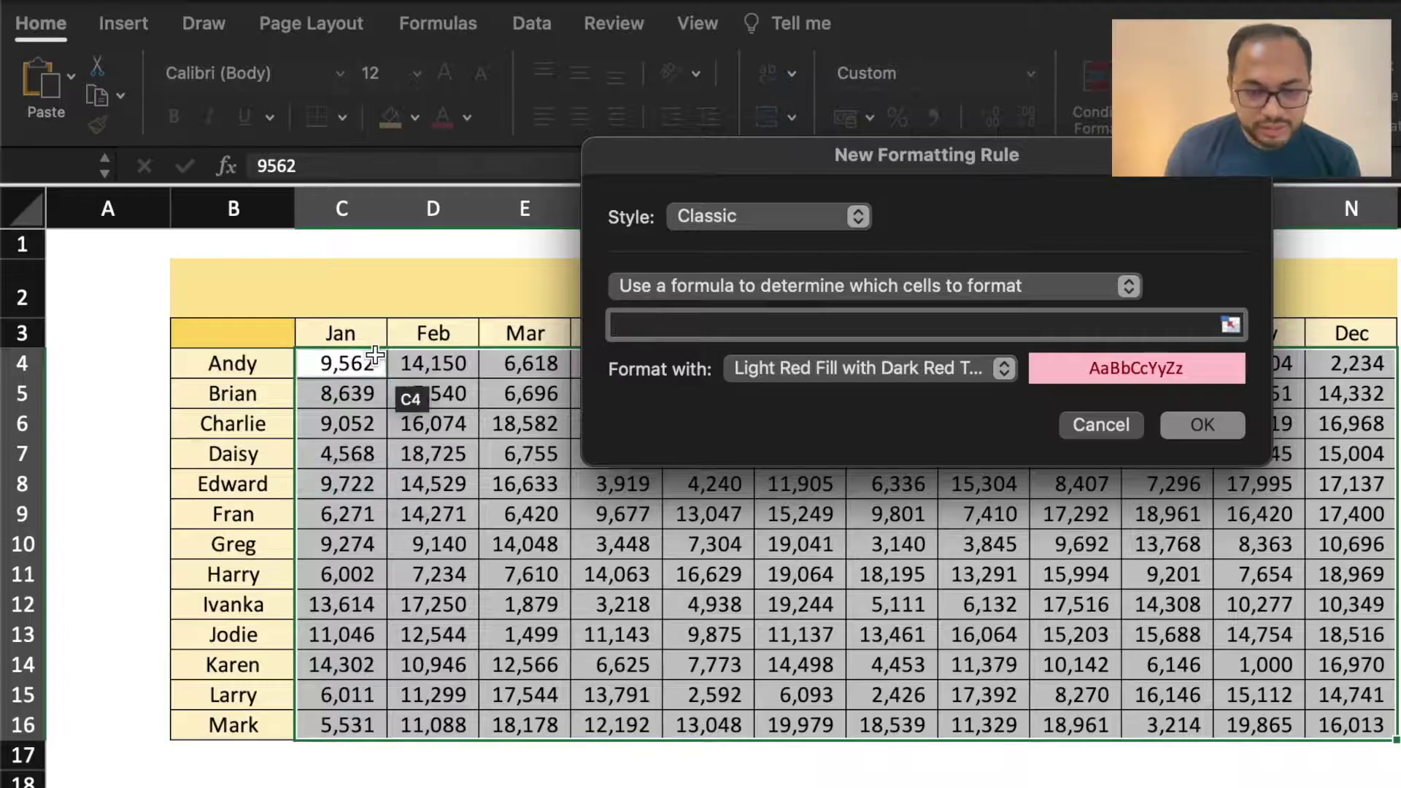
# - Enter the rule formula =C4=MAX(C$4:C$16) to match each month's highest value
pyautogui.write('=')
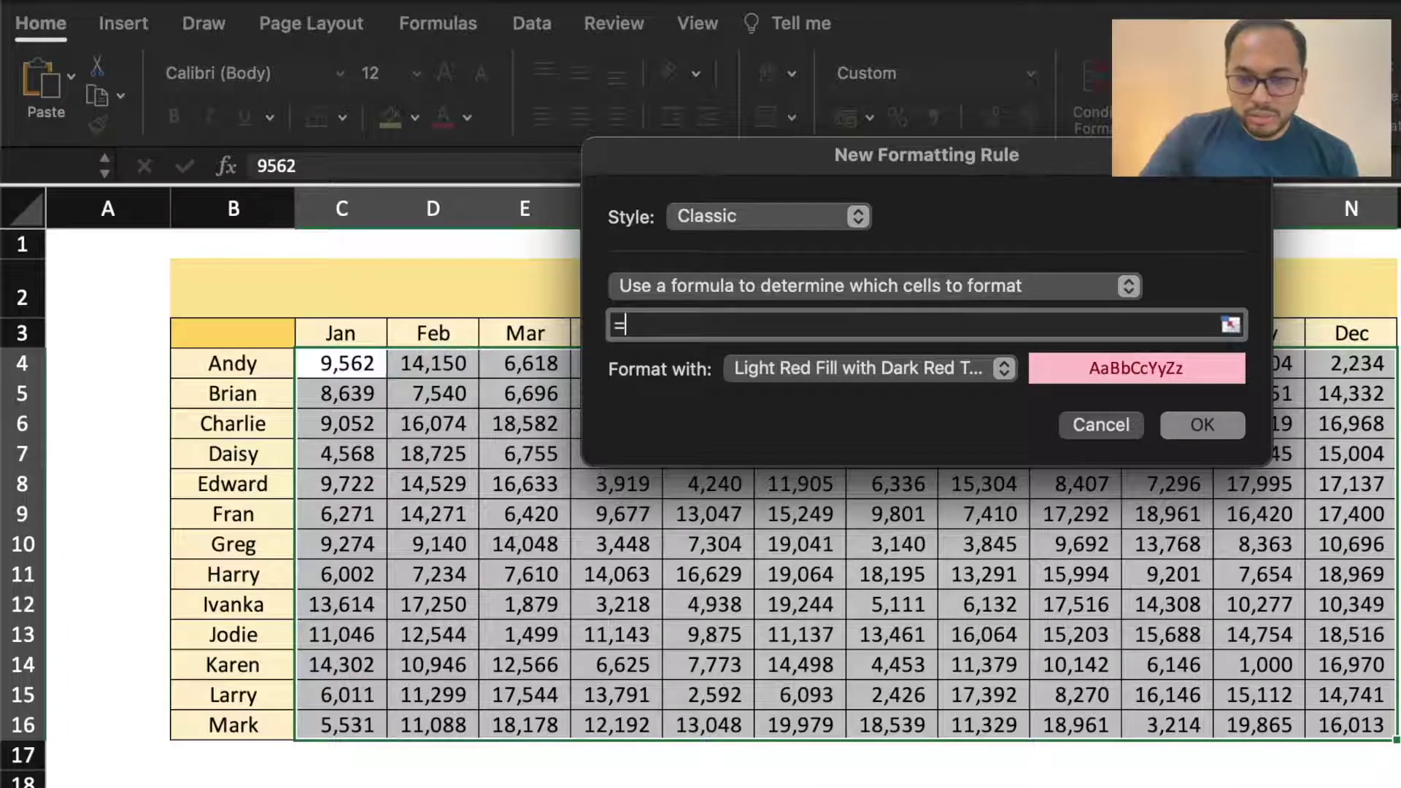
pyautogui.write('C')
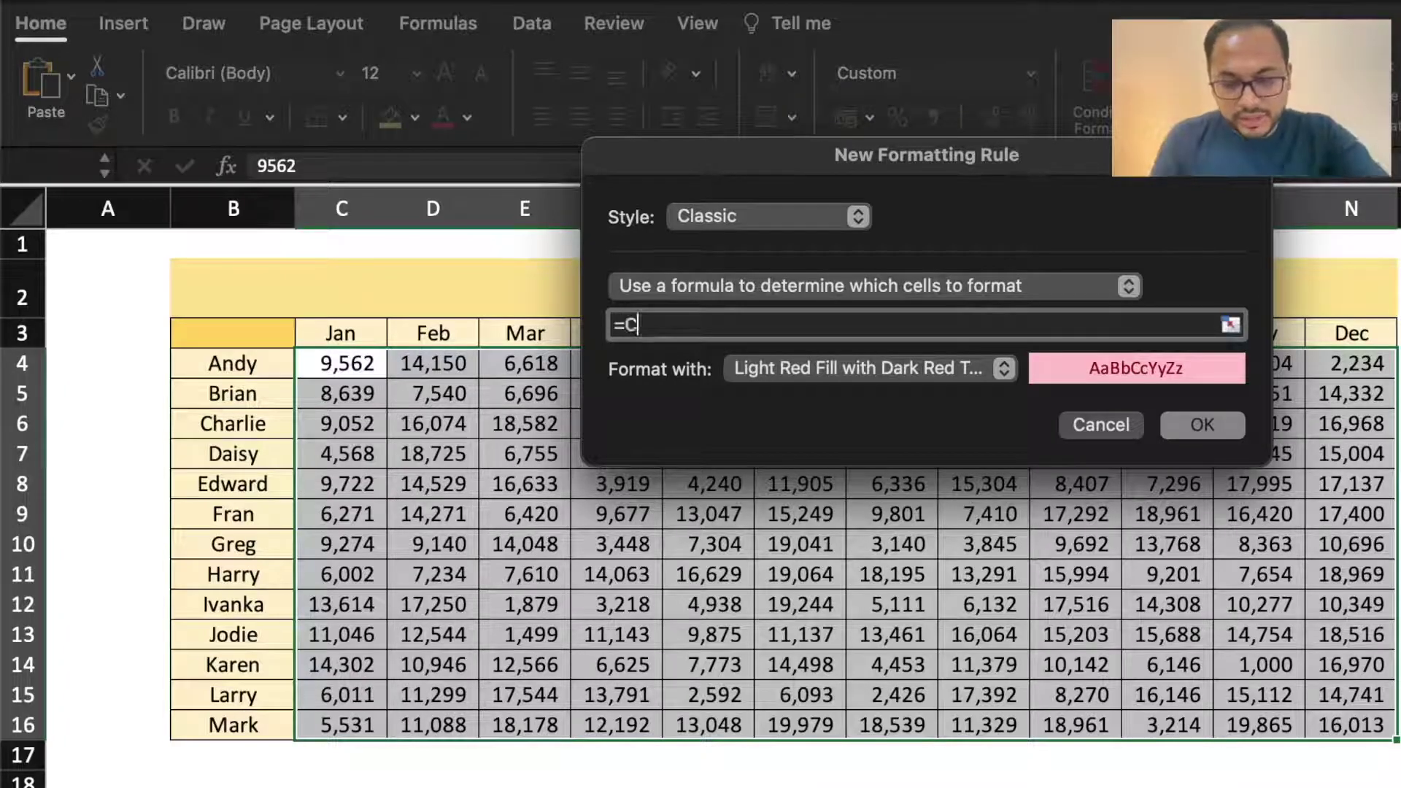
pyautogui.write('4')
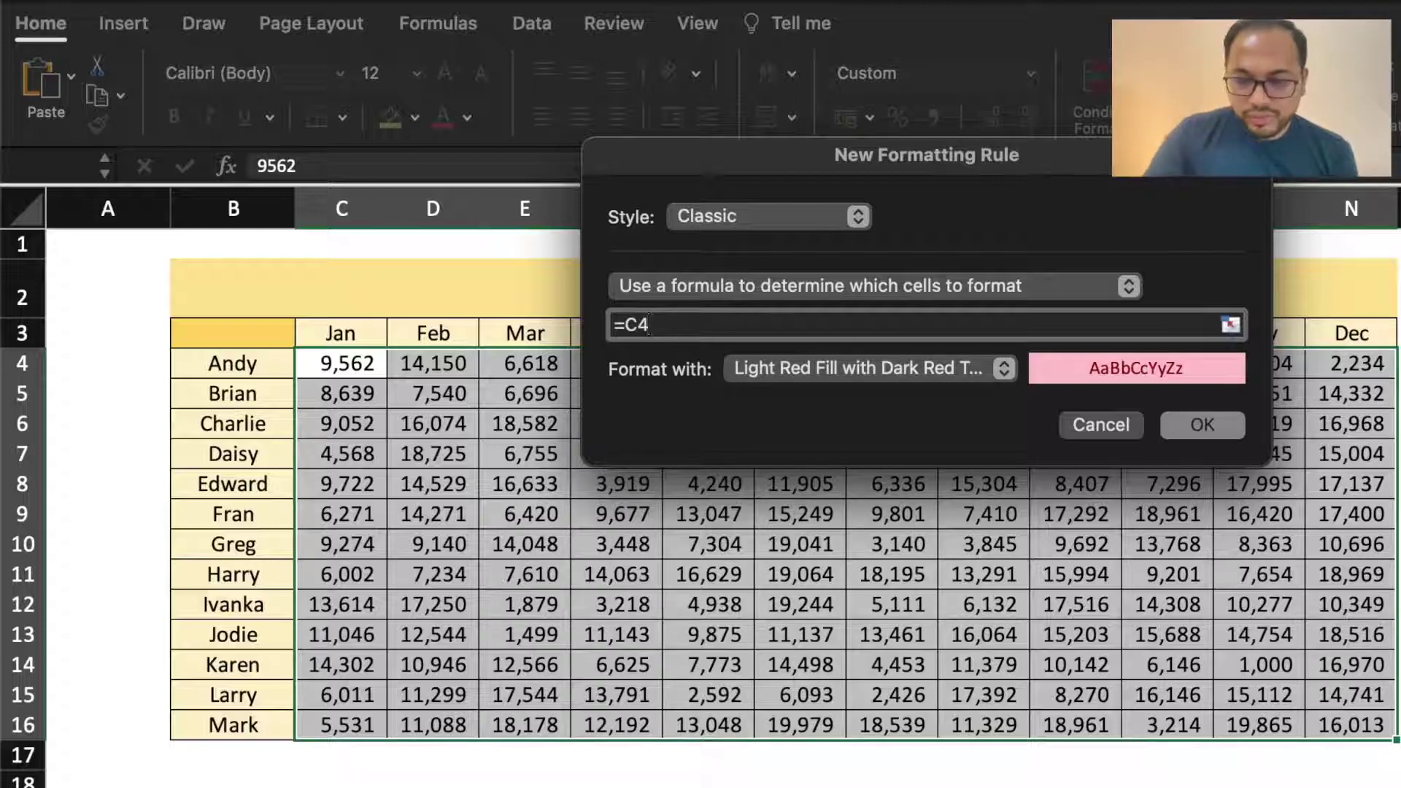
pyautogui.write('=MAX')
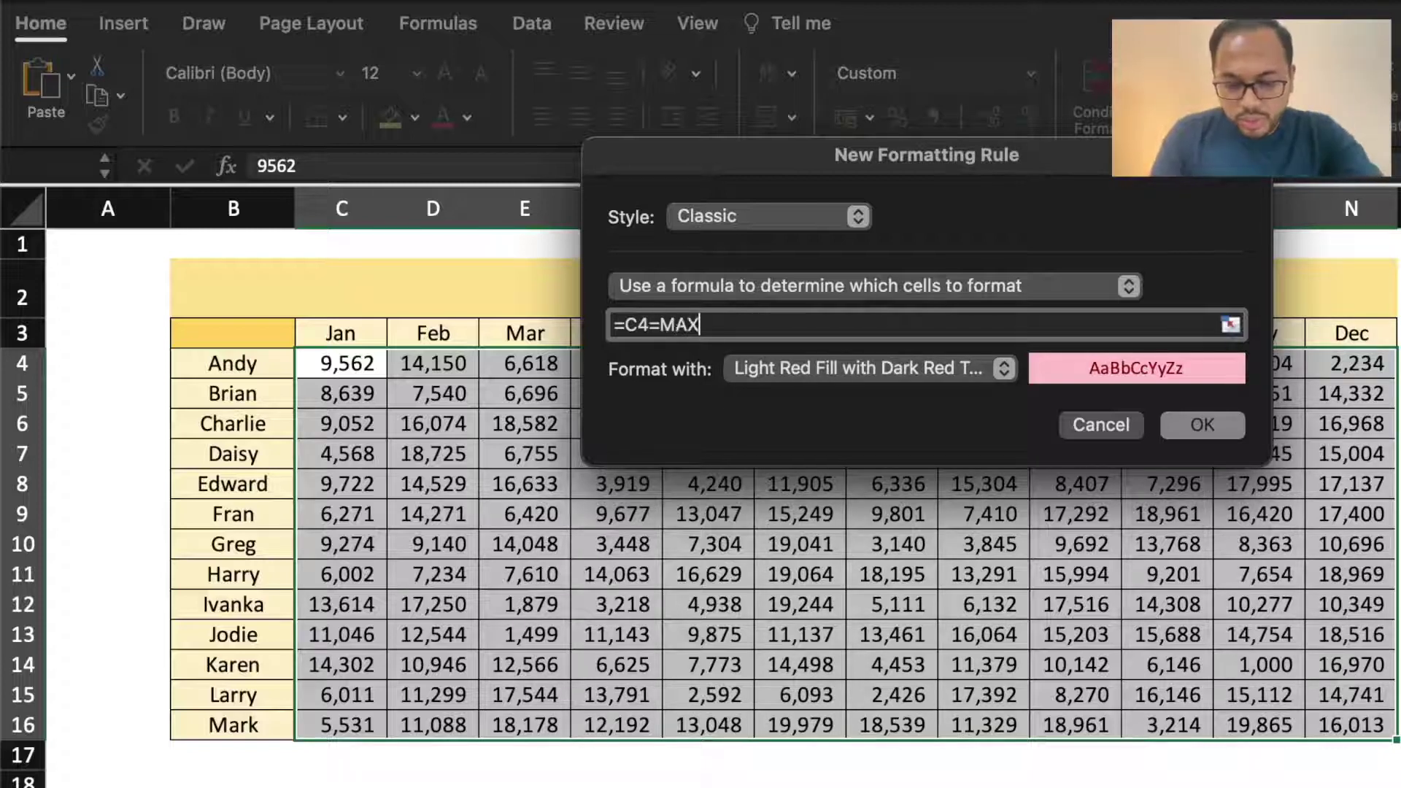
pyautogui.write('(')
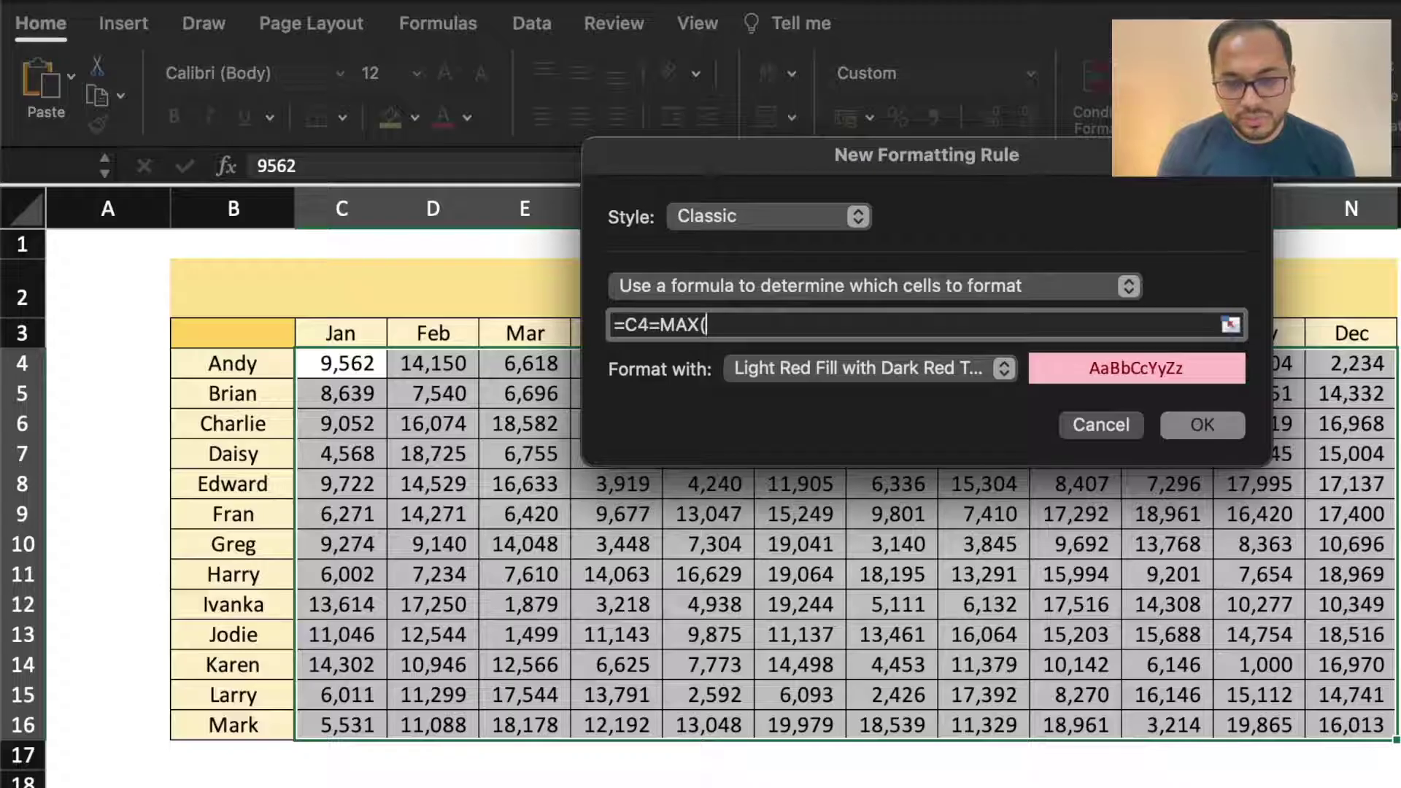
pyautogui.write('C$')
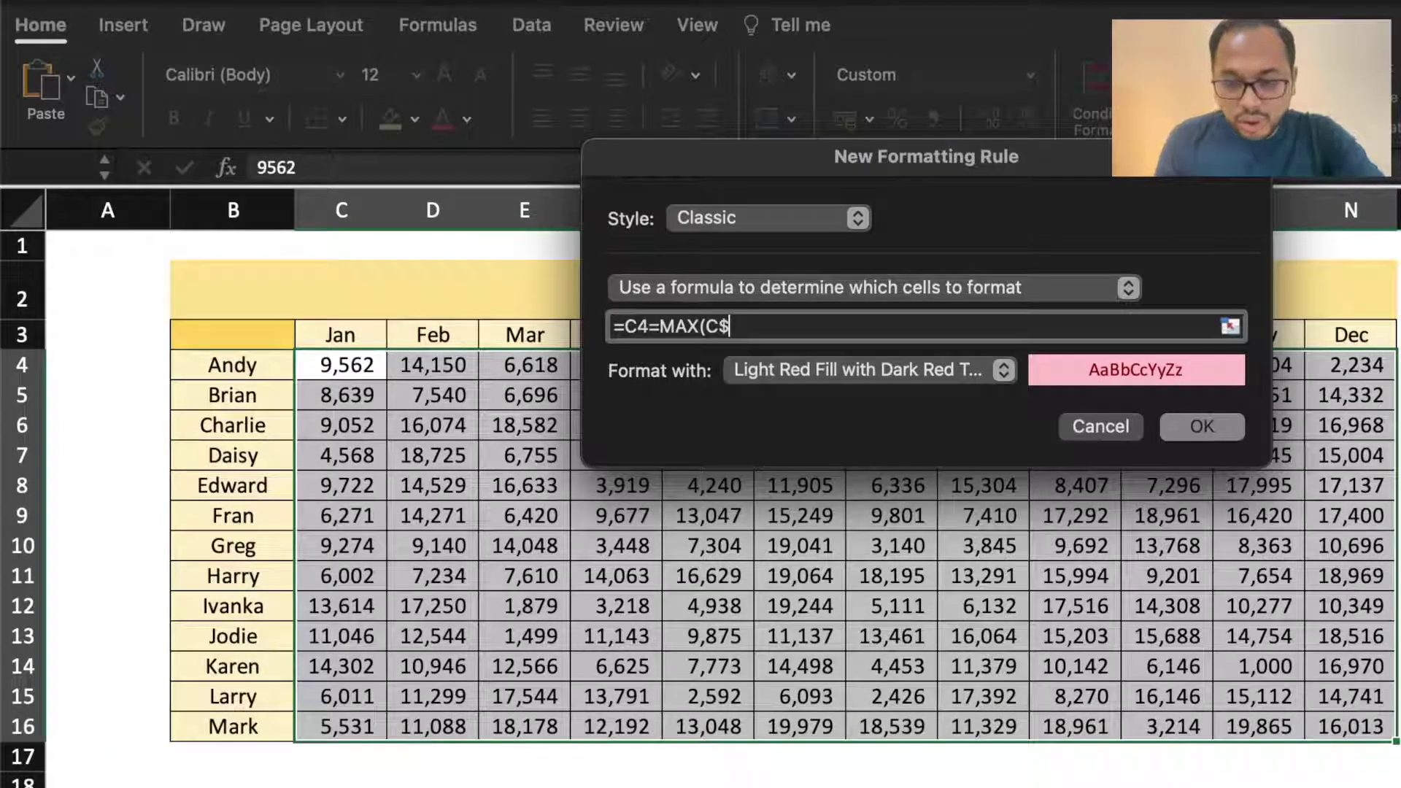
pyautogui.write('4:C$')
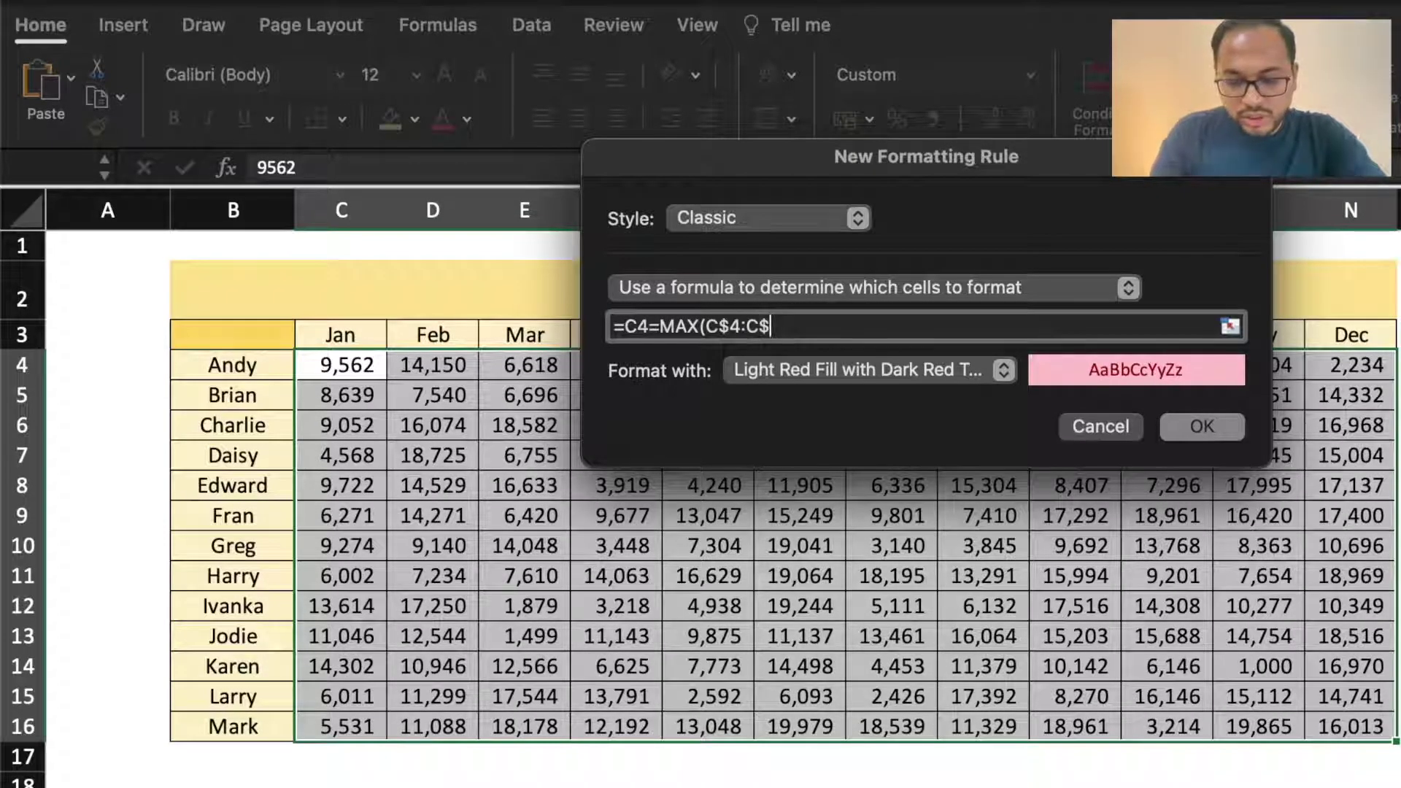
pyautogui.write('16')
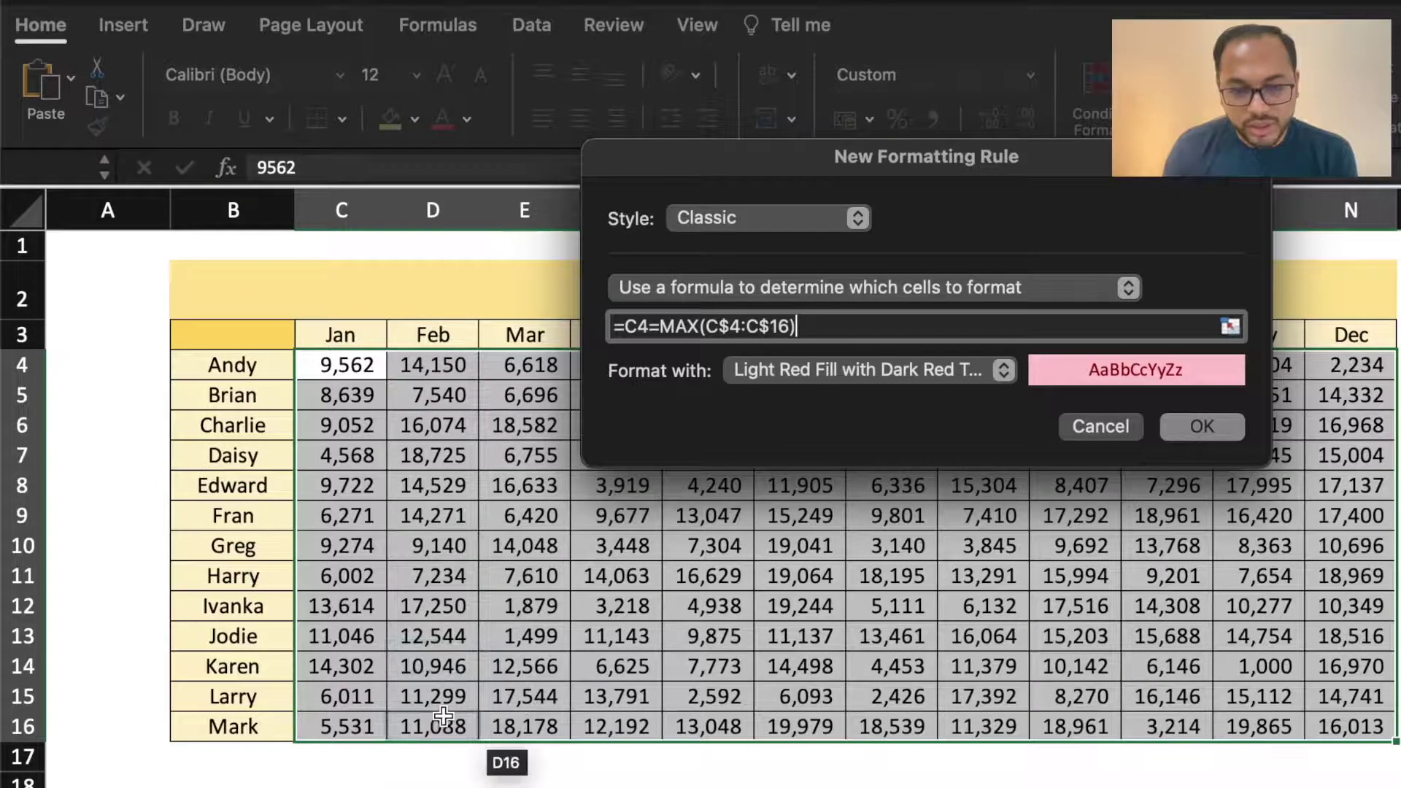
pyautogui.click(1003, 372)
# - Give the MAX rule a dark green fill with bold white text and apply it to the table
pyautogui.click(815, 560)
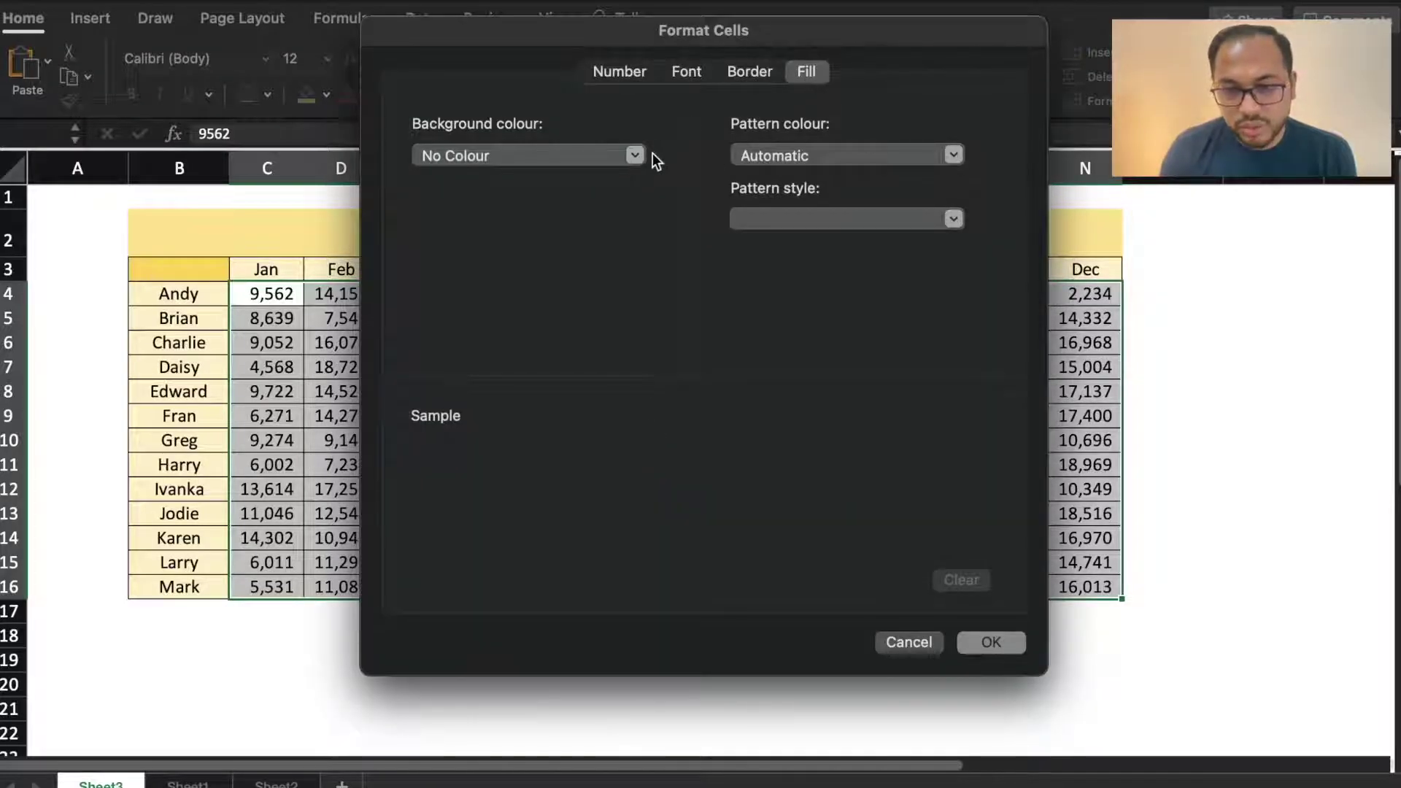
pyautogui.click(635, 156)
pyautogui.click(612, 357)
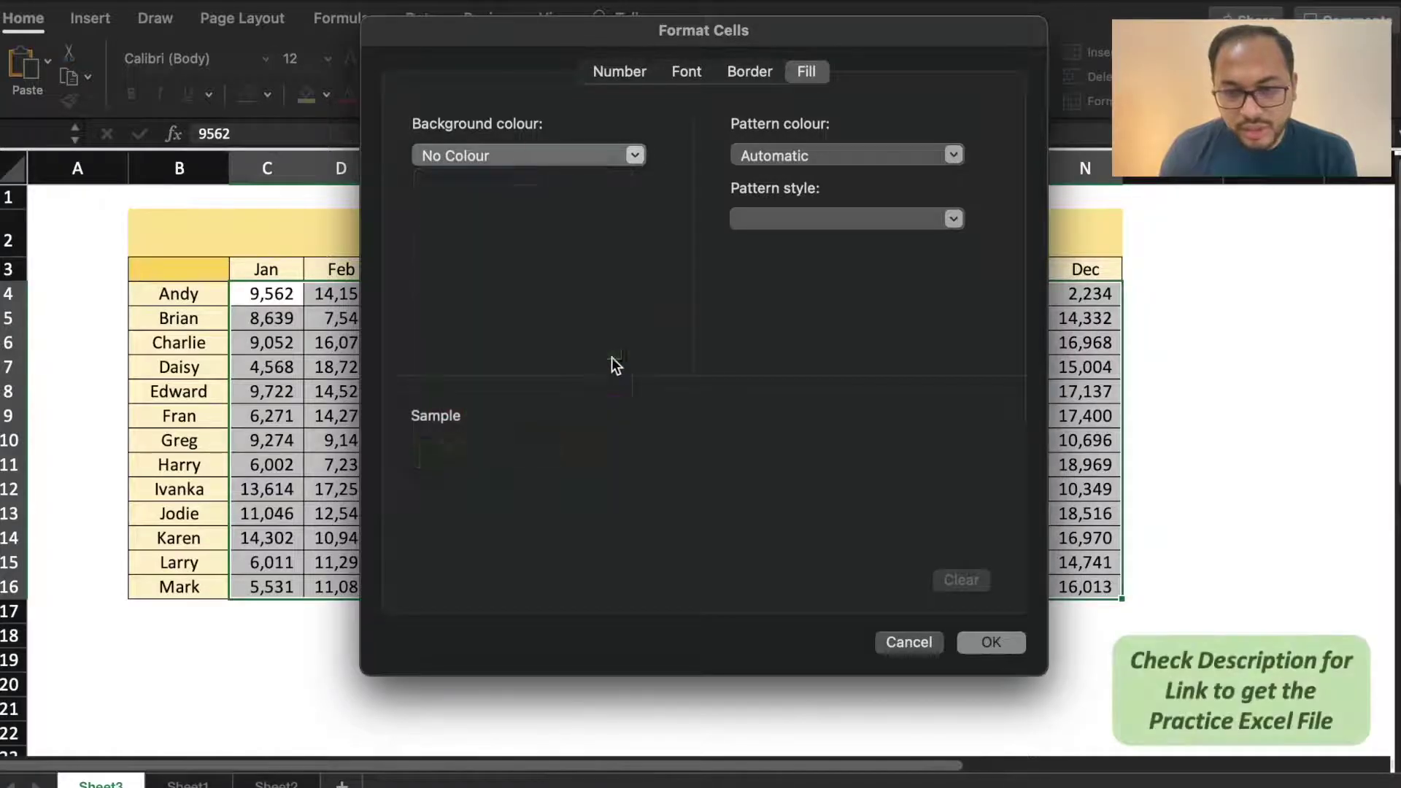
pyautogui.click(679, 73)
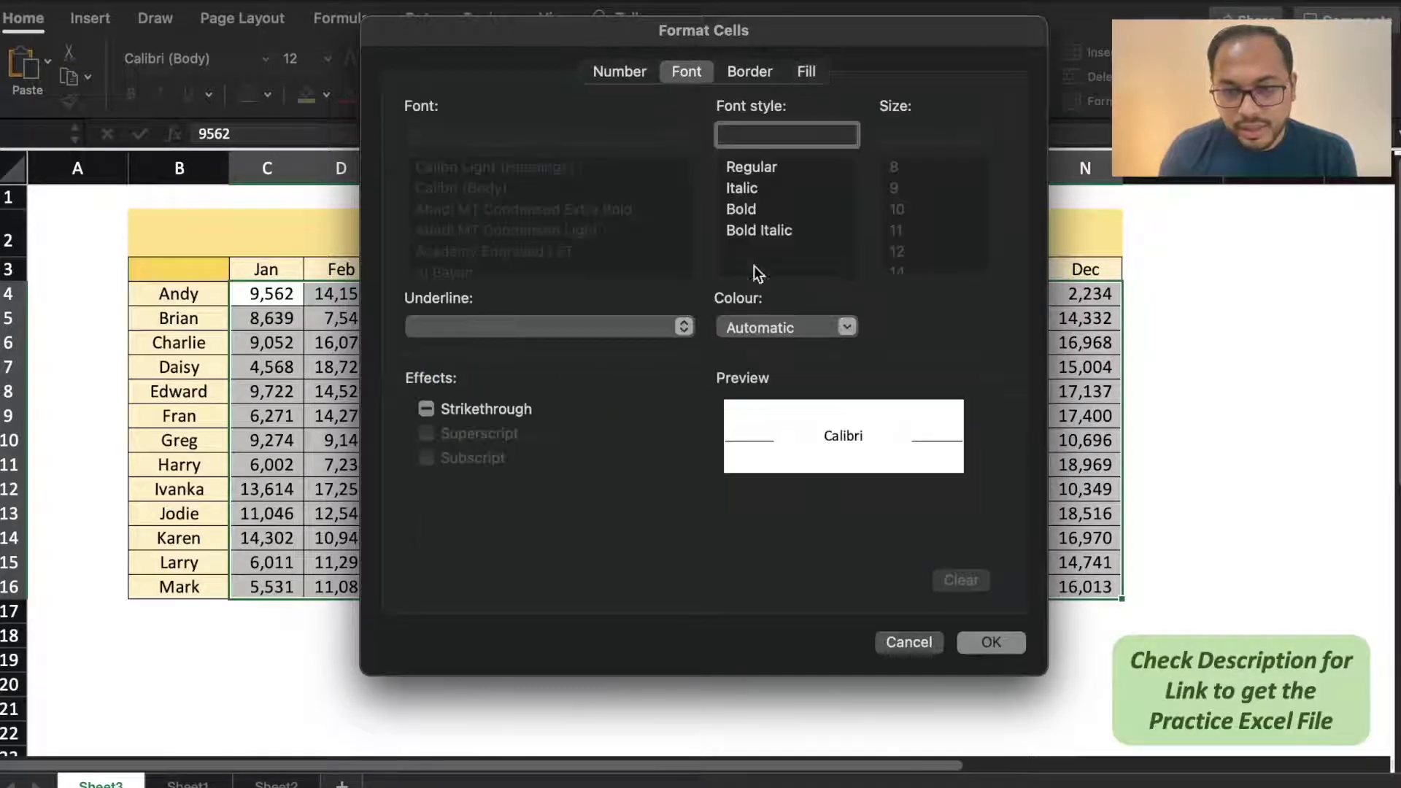
pyautogui.click(845, 328)
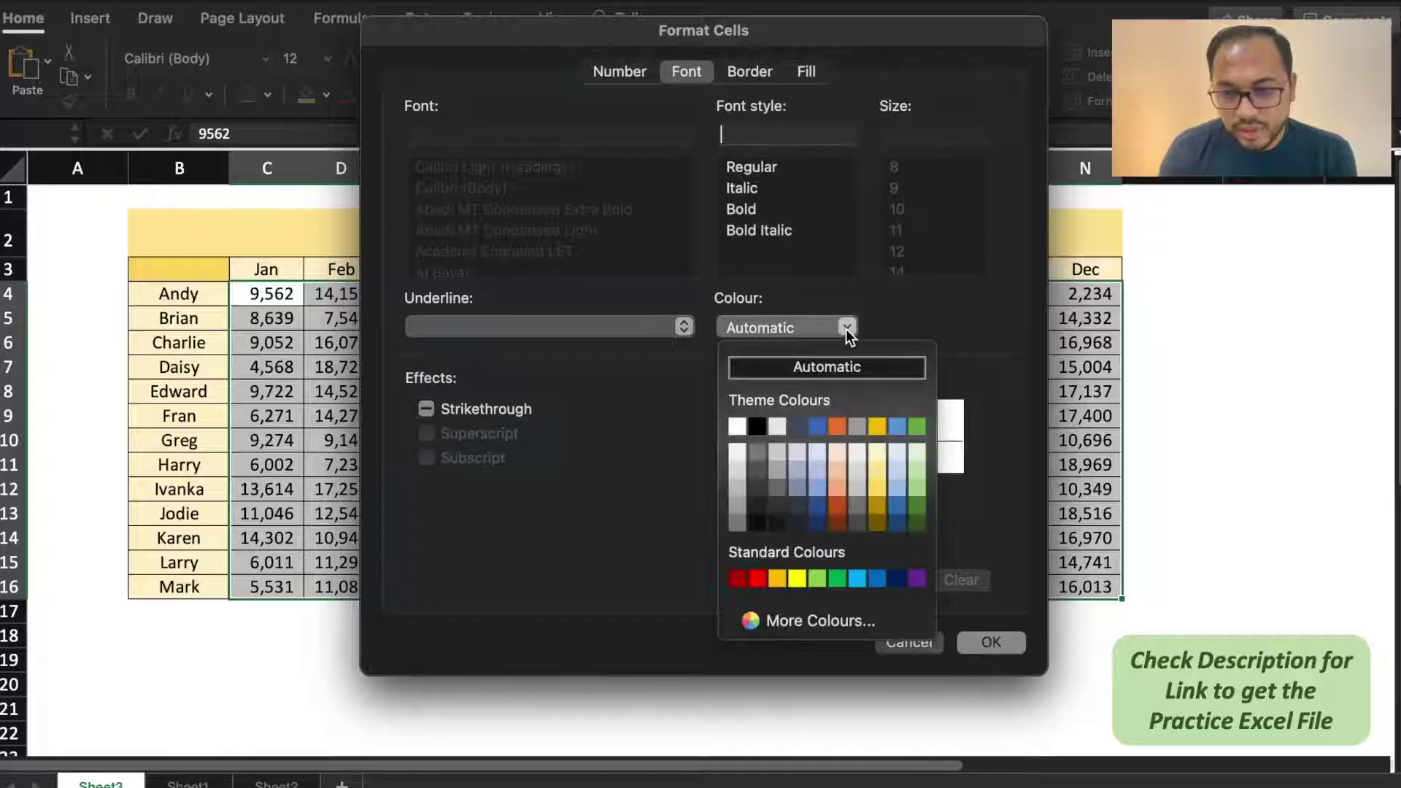
pyautogui.click(737, 427)
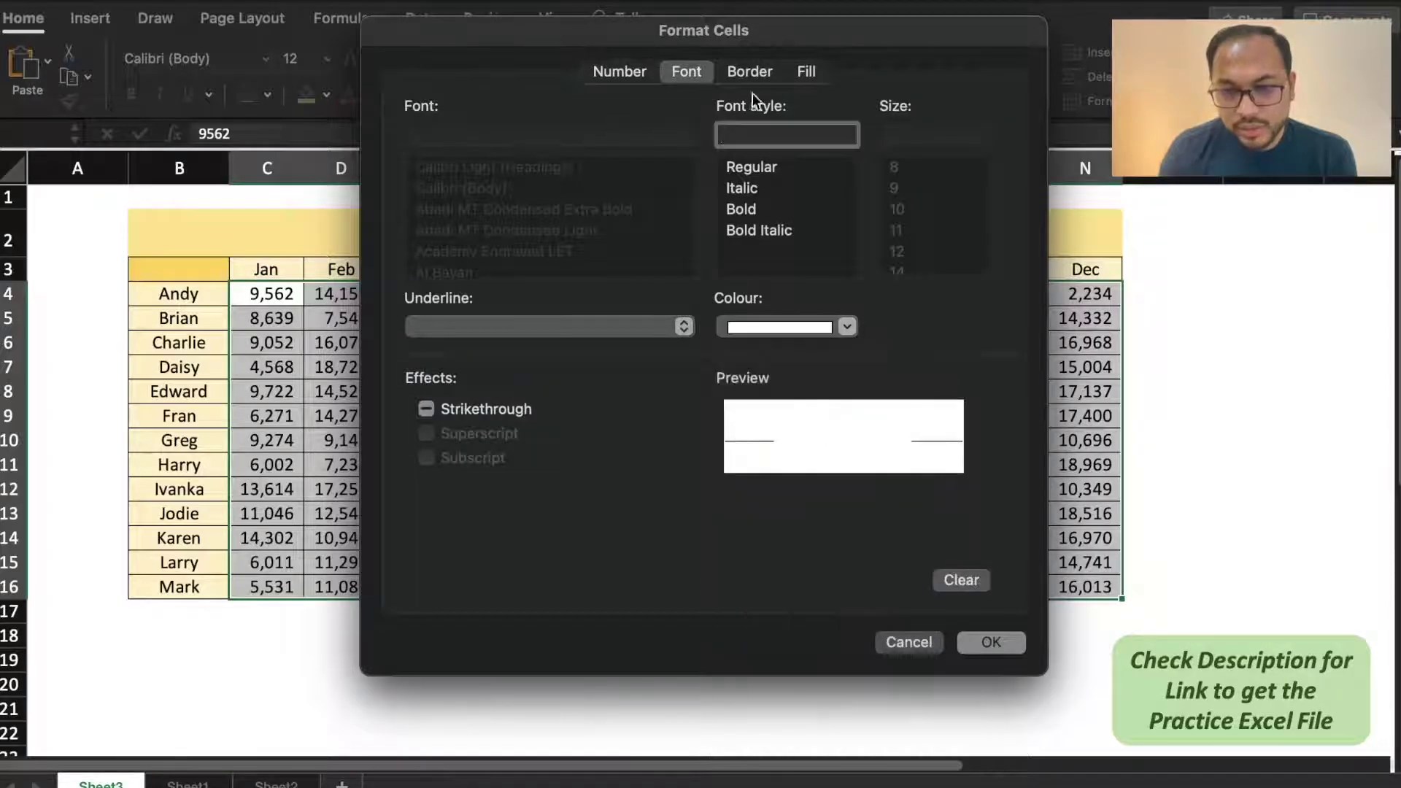
pyautogui.click(739, 211)
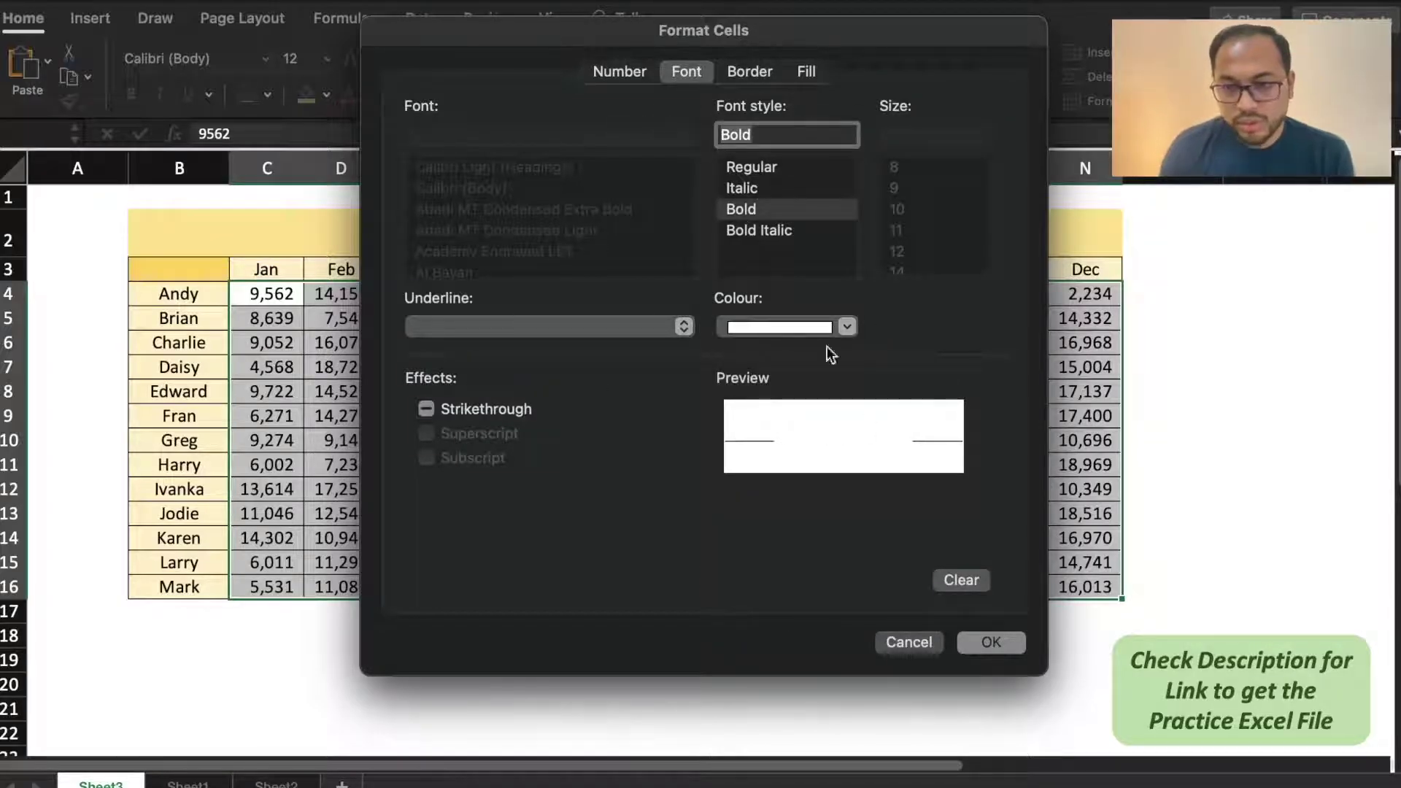
pyautogui.click(973, 642)
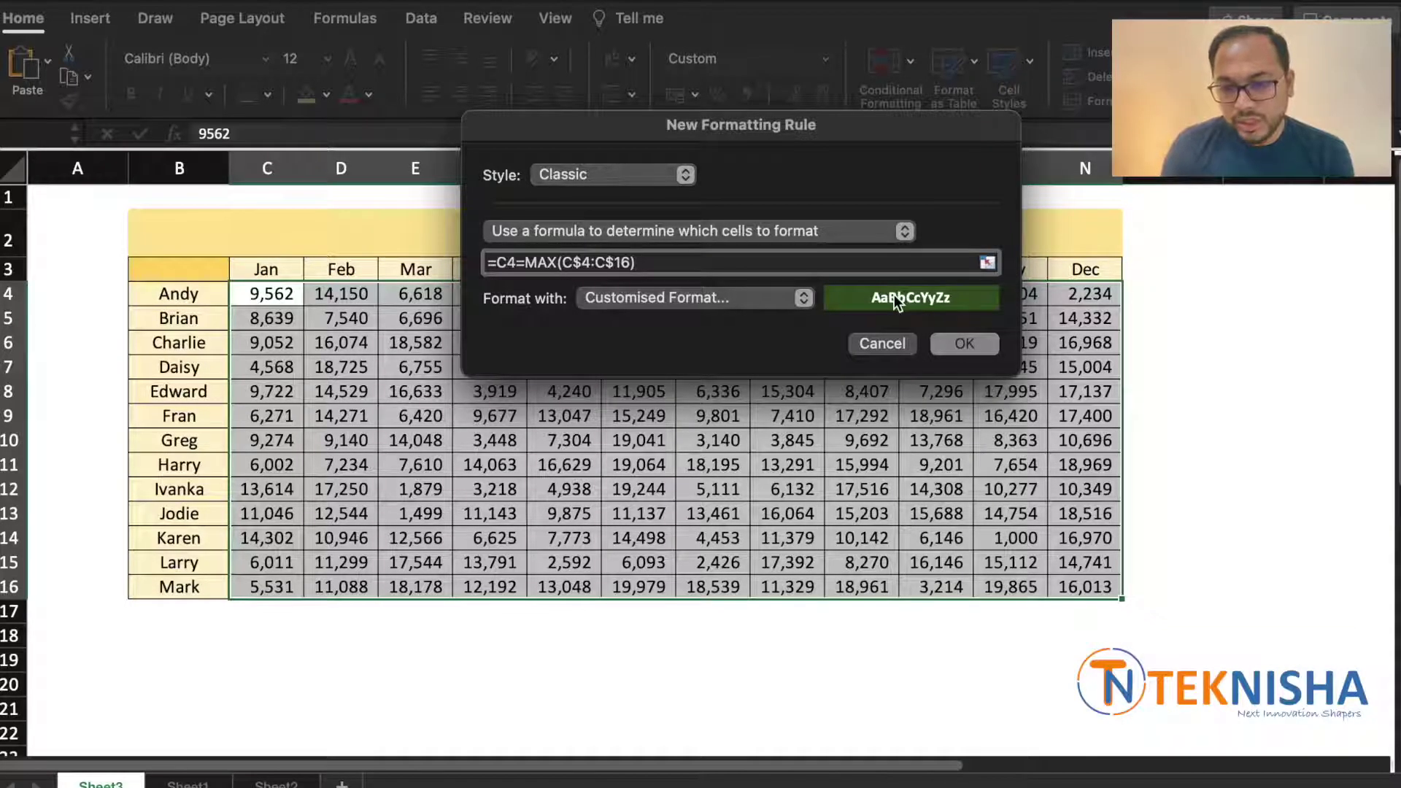
pyautogui.click(953, 346)
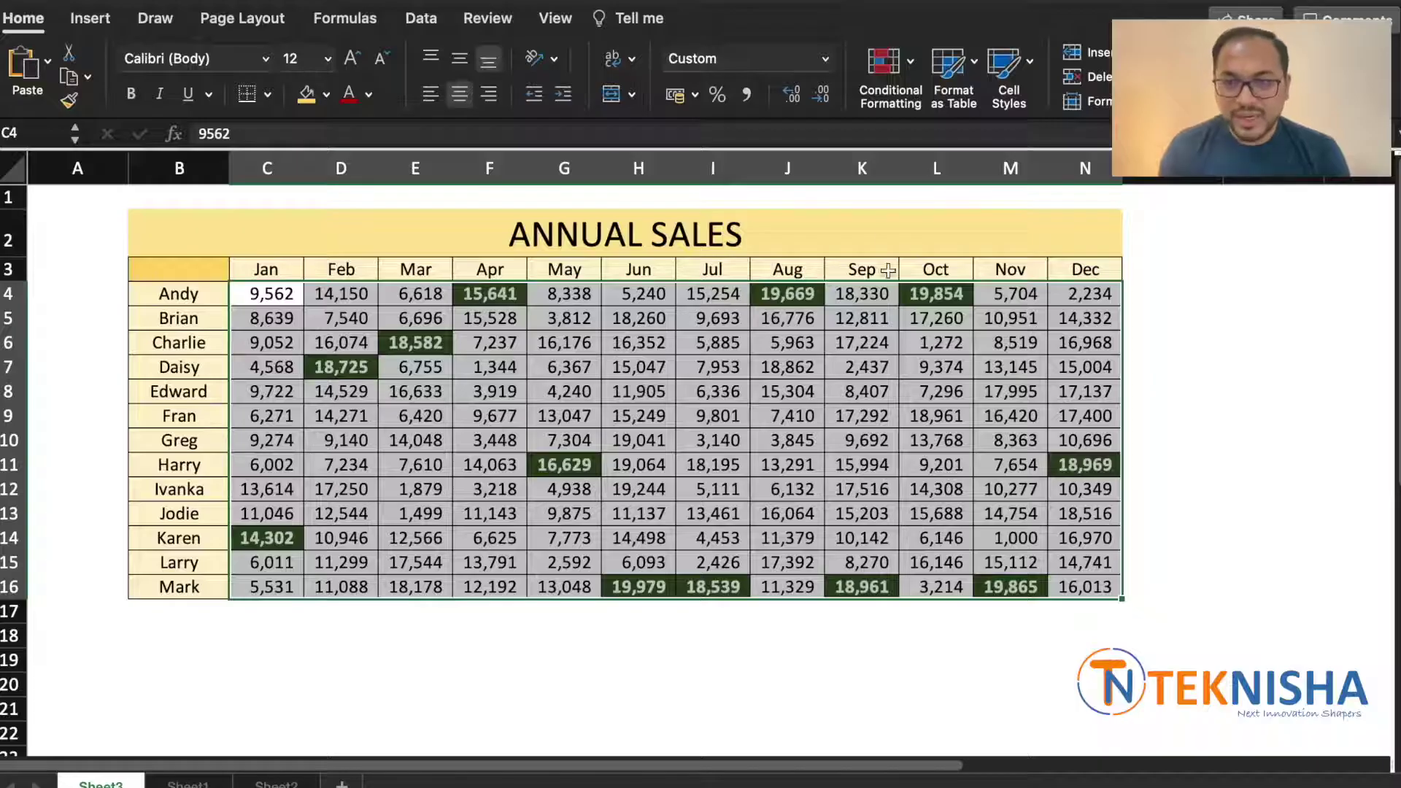
pyautogui.click(885, 73)
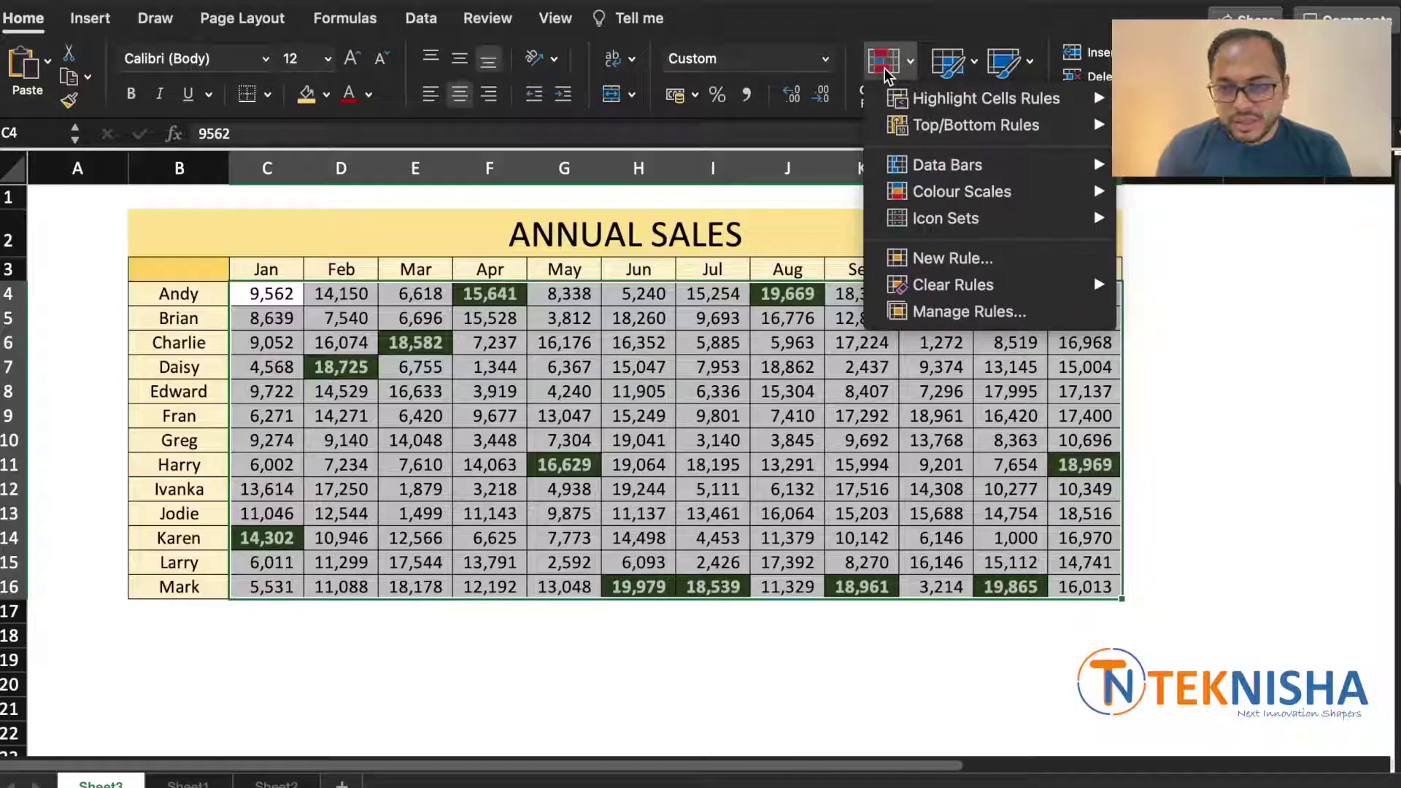
# - Start another new Classic conditional formatting rule based on a formula
pyautogui.click(952, 258)
pyautogui.click(698, 176)
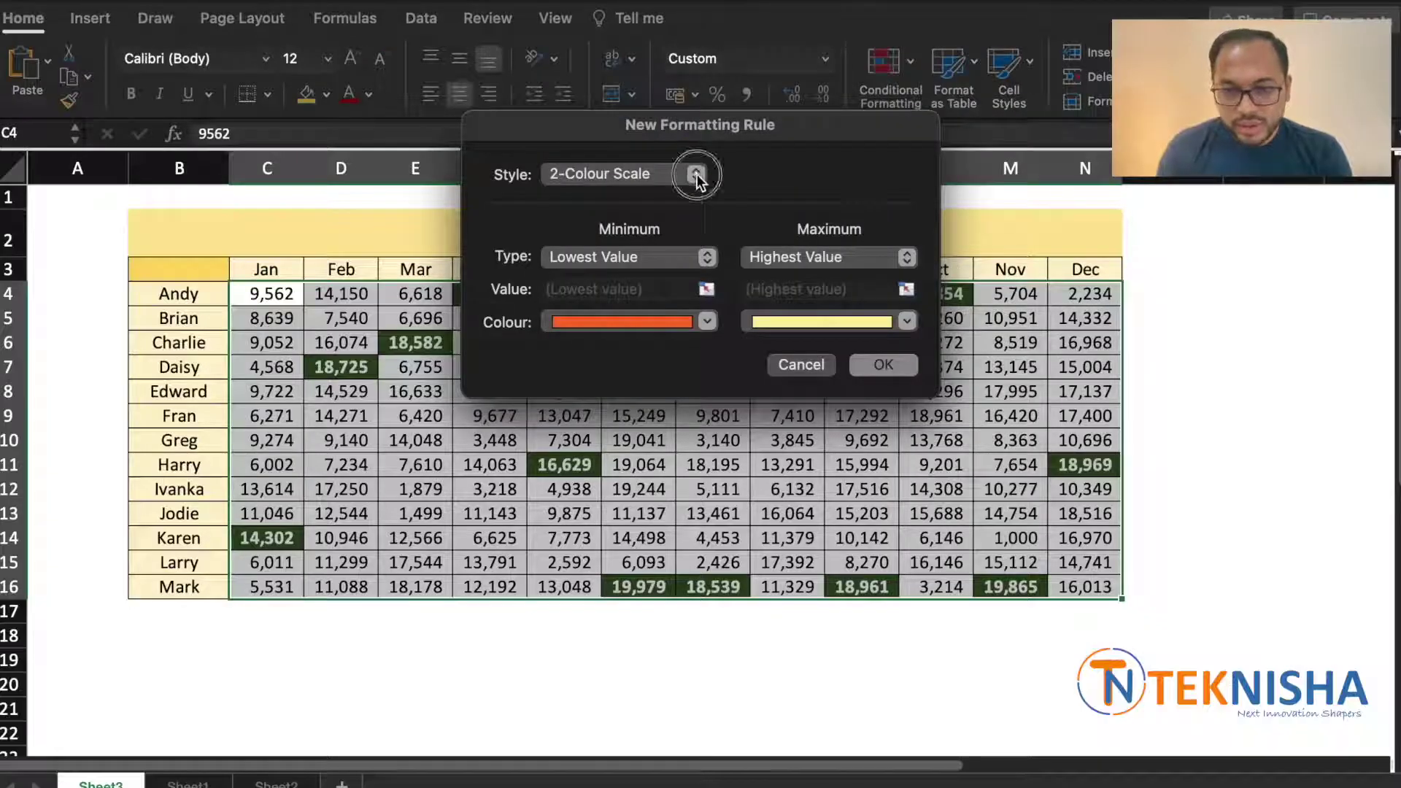
pyautogui.click(583, 273)
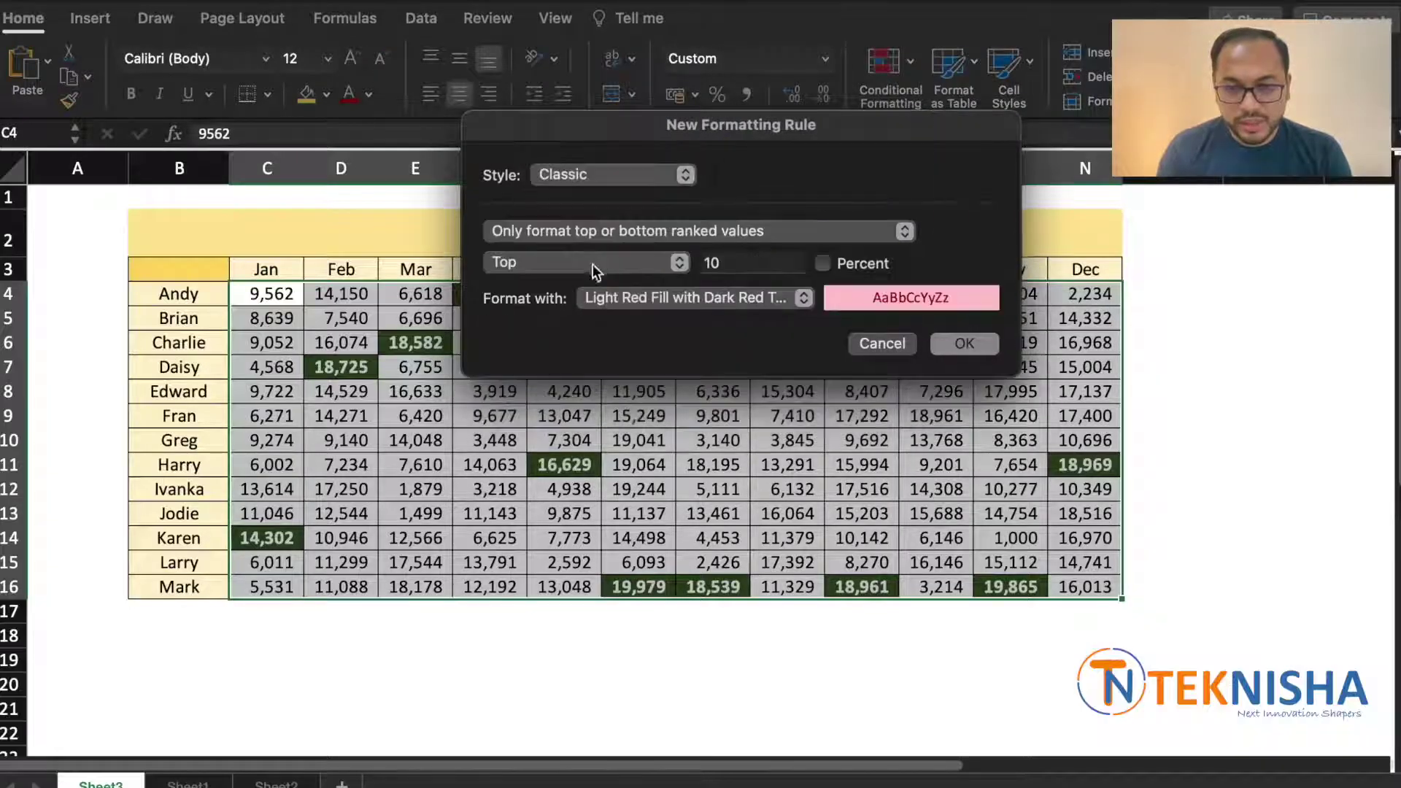
pyautogui.click(617, 230)
pyautogui.click(559, 305)
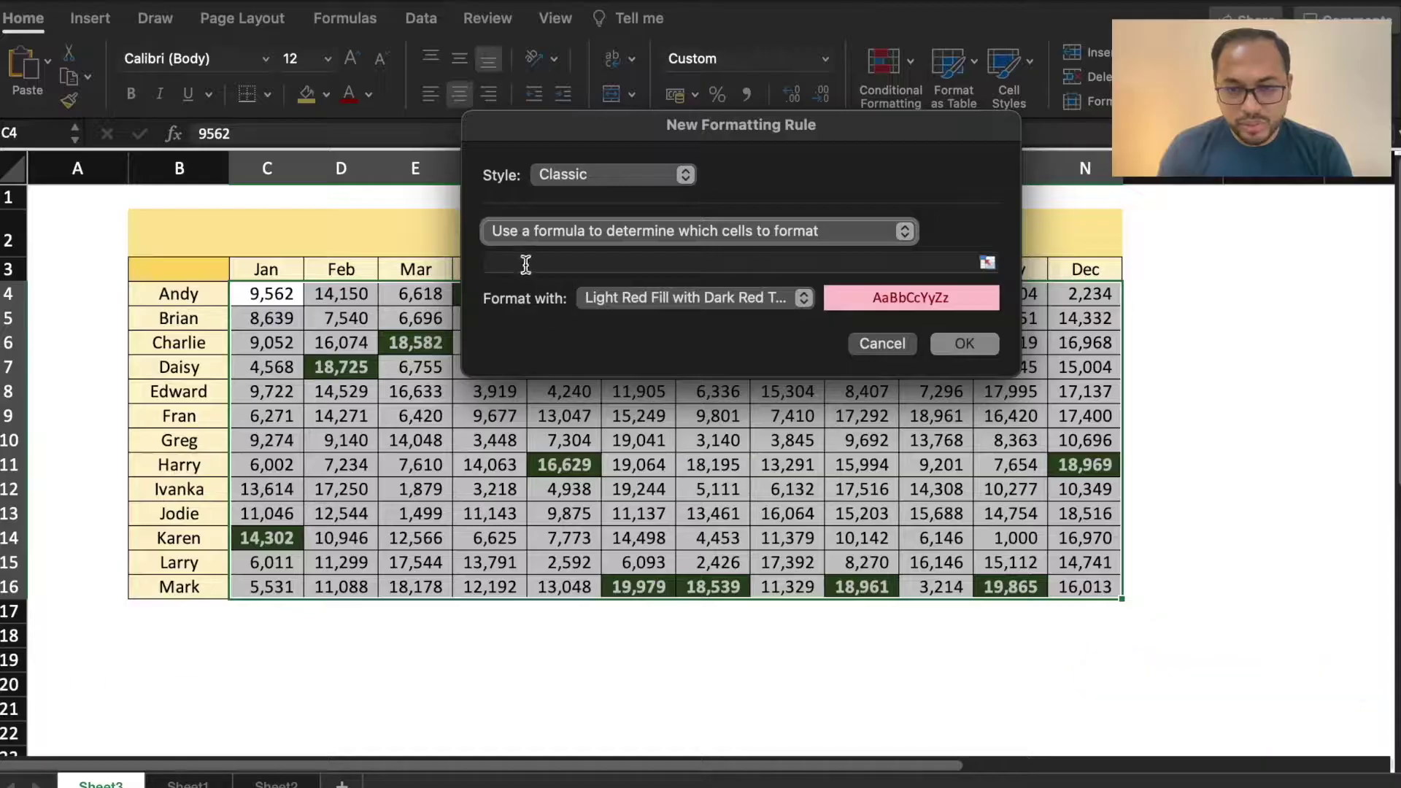
# - Enter the formula =C4=MIN(C$4:C$16) to flag each month's lowest value
pyautogui.click(526, 264)
pyautogui.write('=')
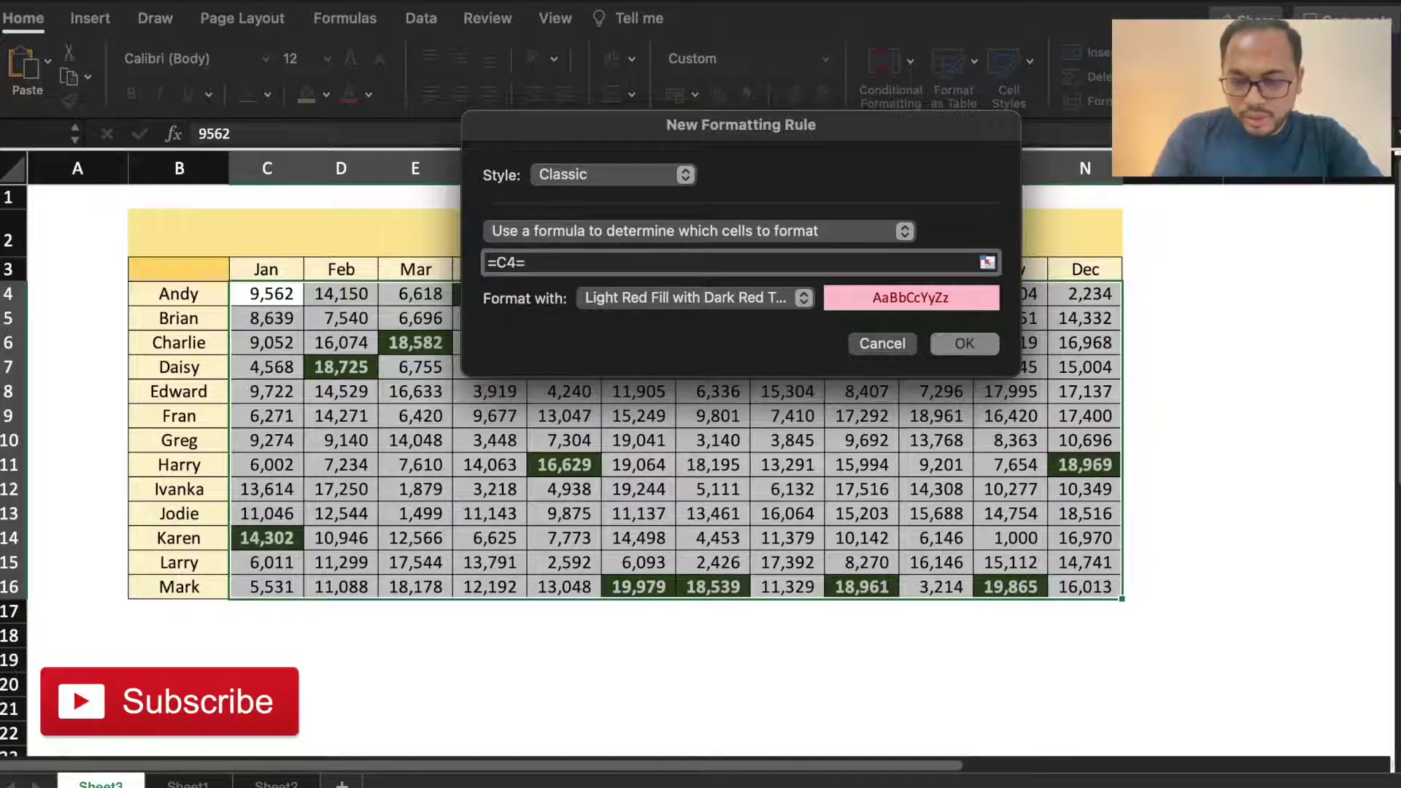
pyautogui.write('MIN(C')
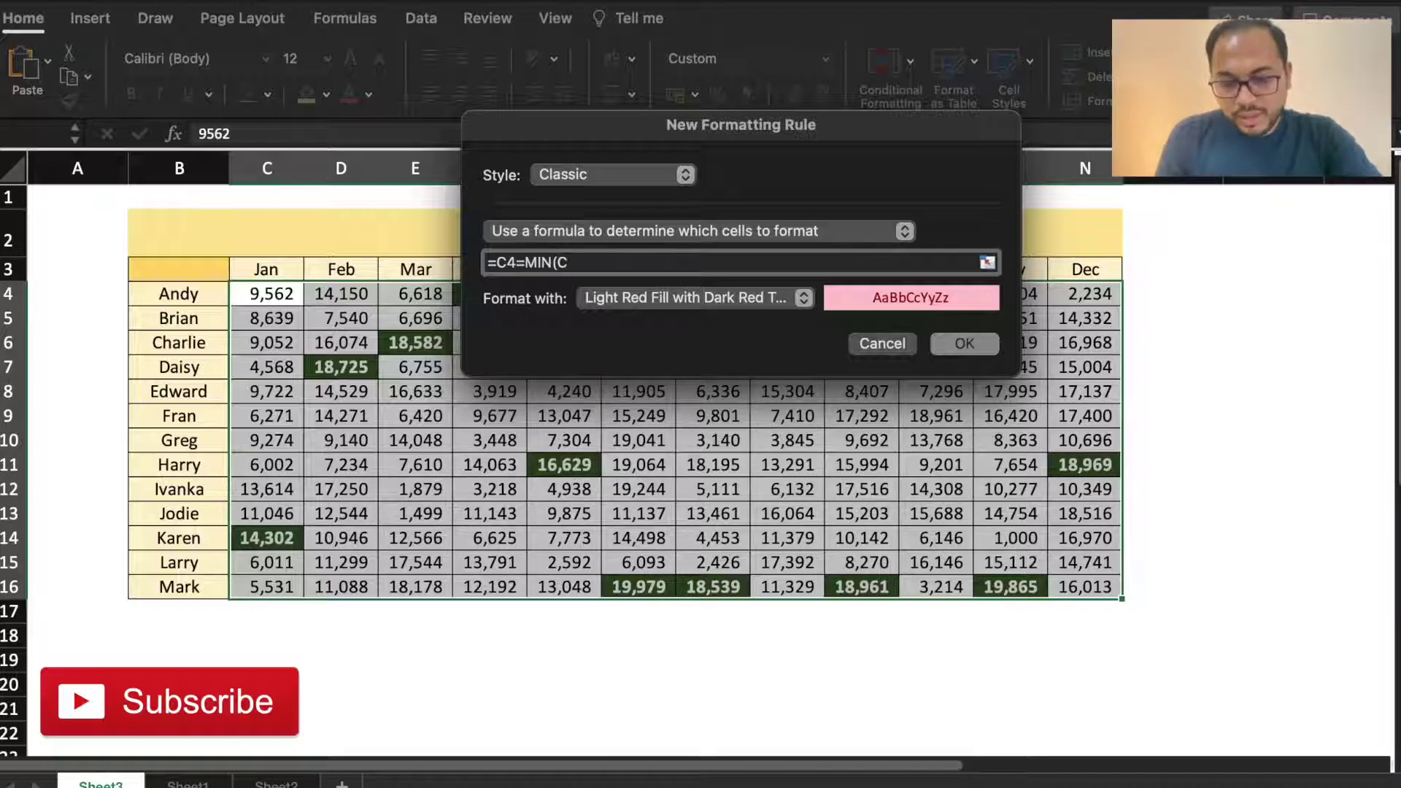
pyautogui.write('$4')
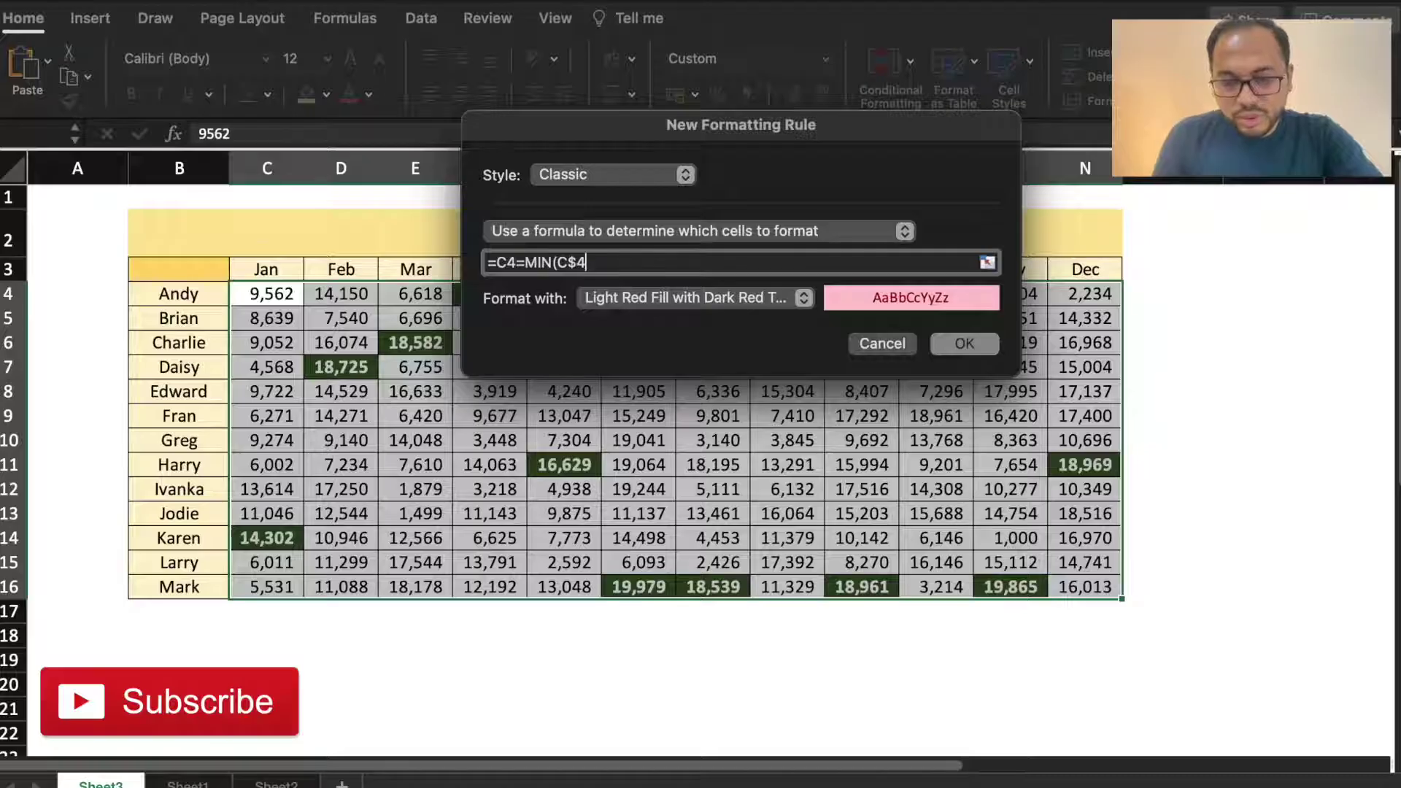
pyautogui.write(':C$')
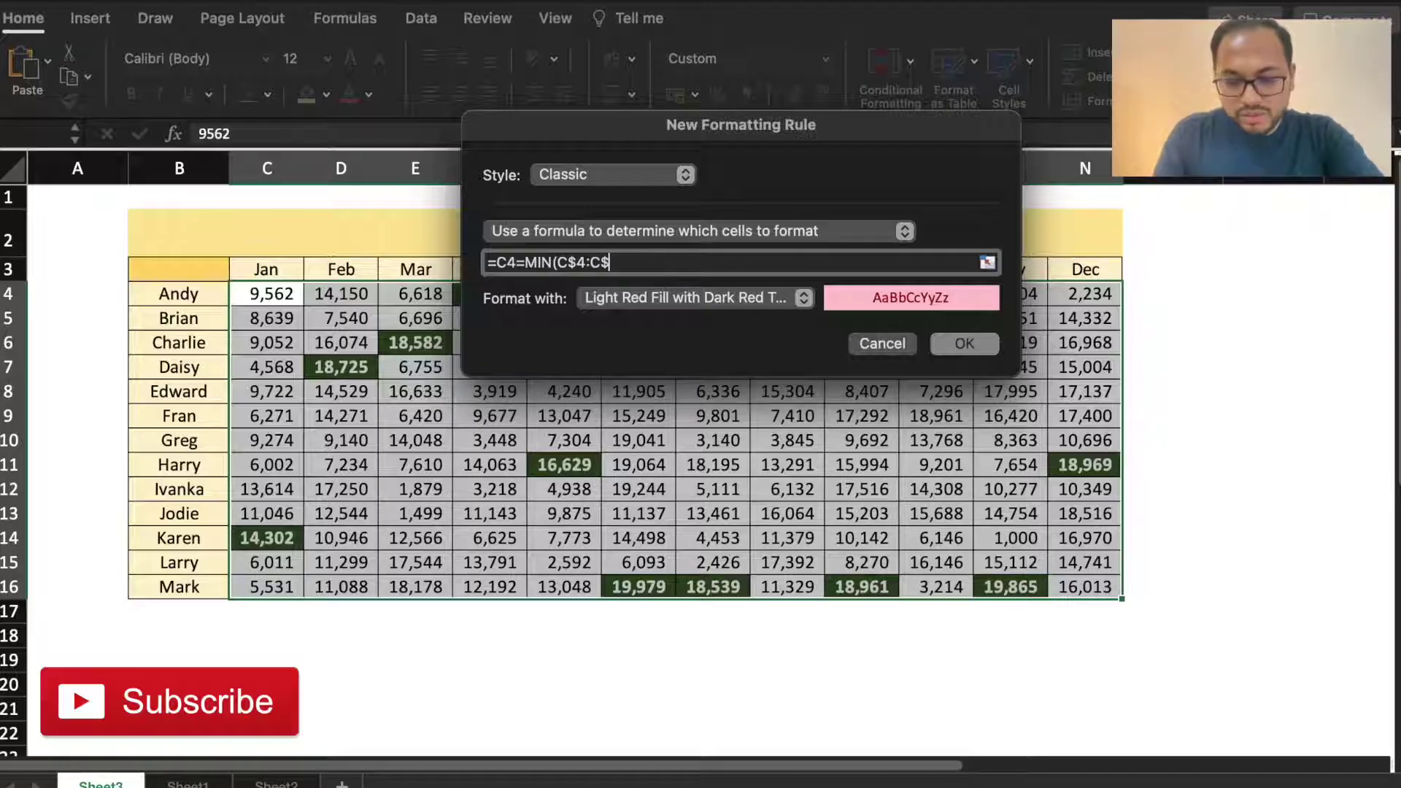
pyautogui.write('16')
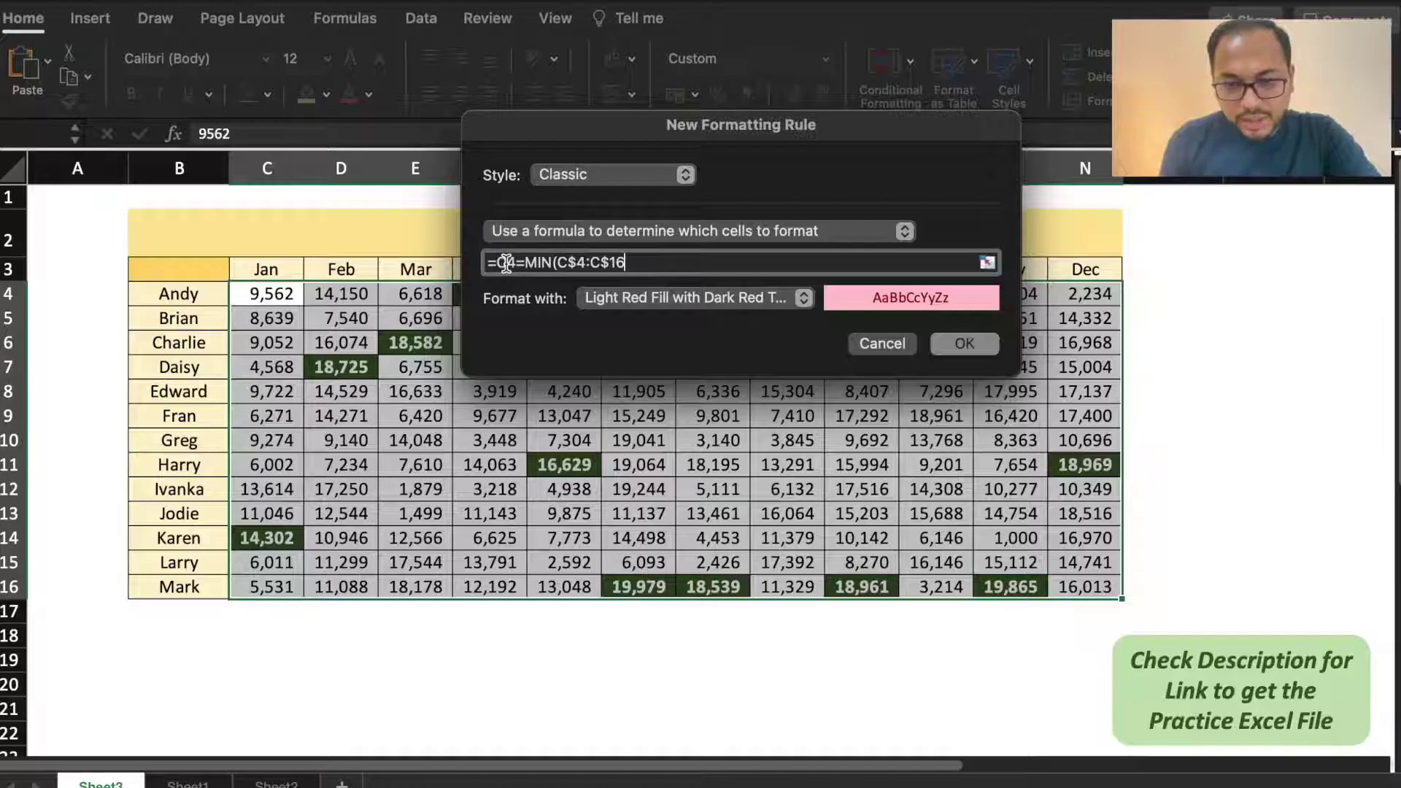
pyautogui.write(')')
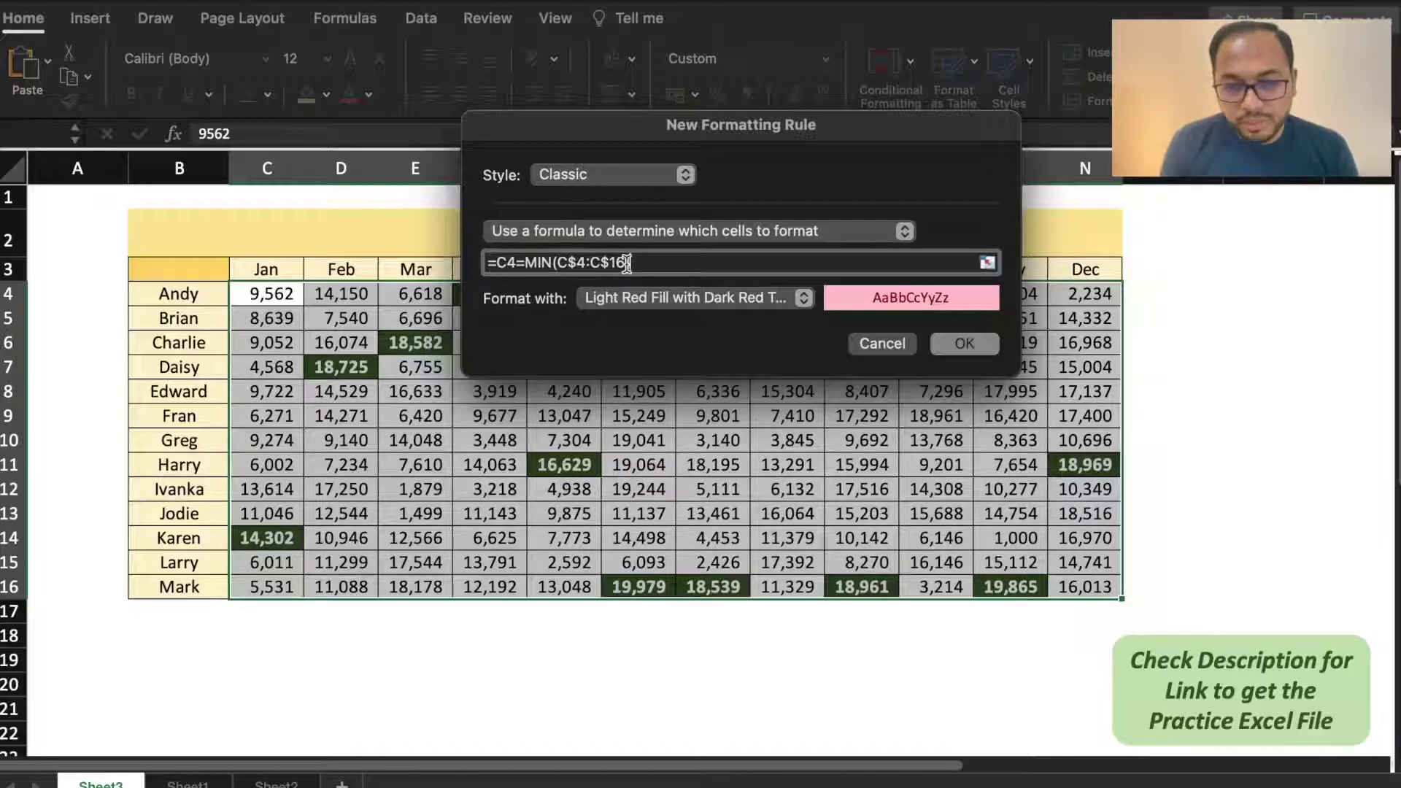
pyautogui.click(803, 299)
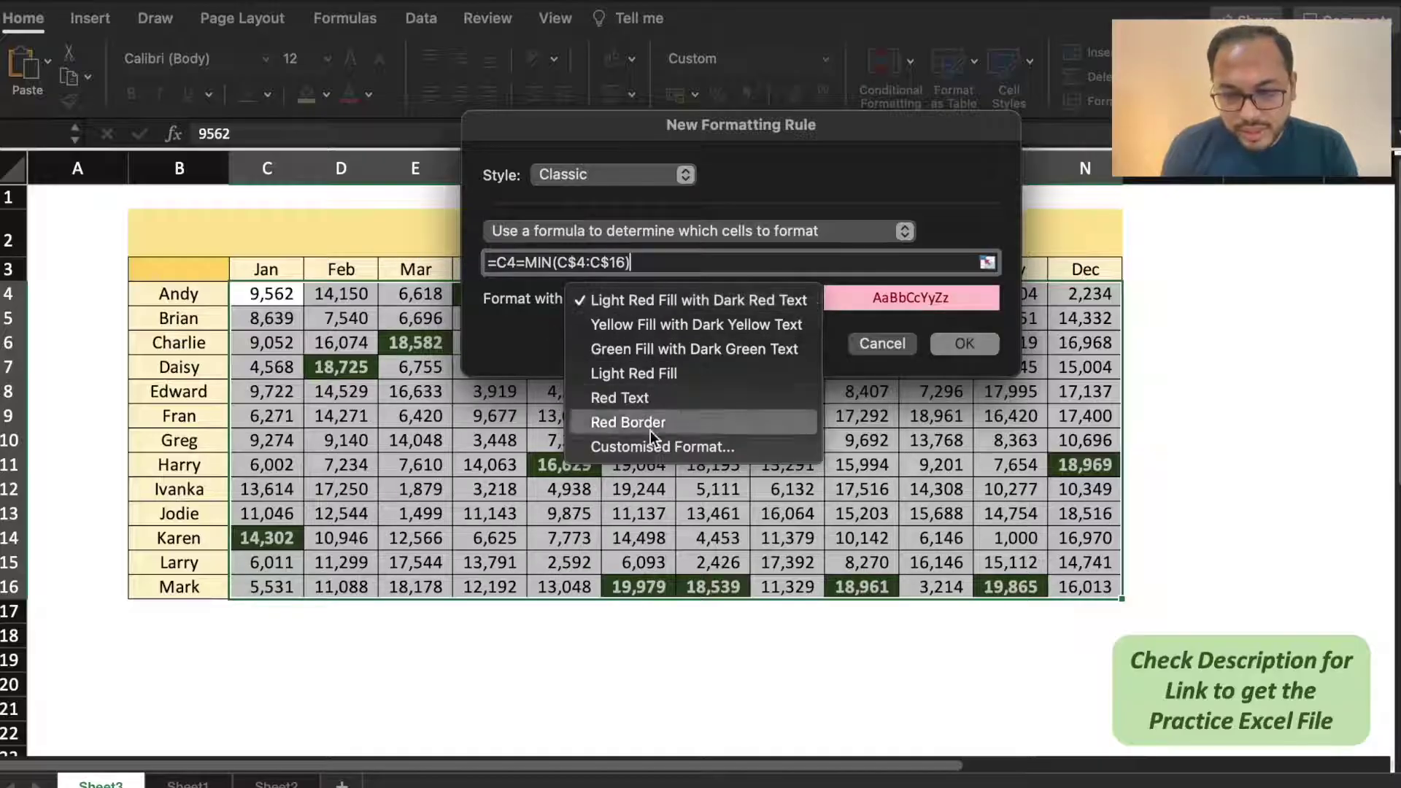
# - Define a custom format with dark red fill and bold white text for the MIN rule
pyautogui.click(637, 449)
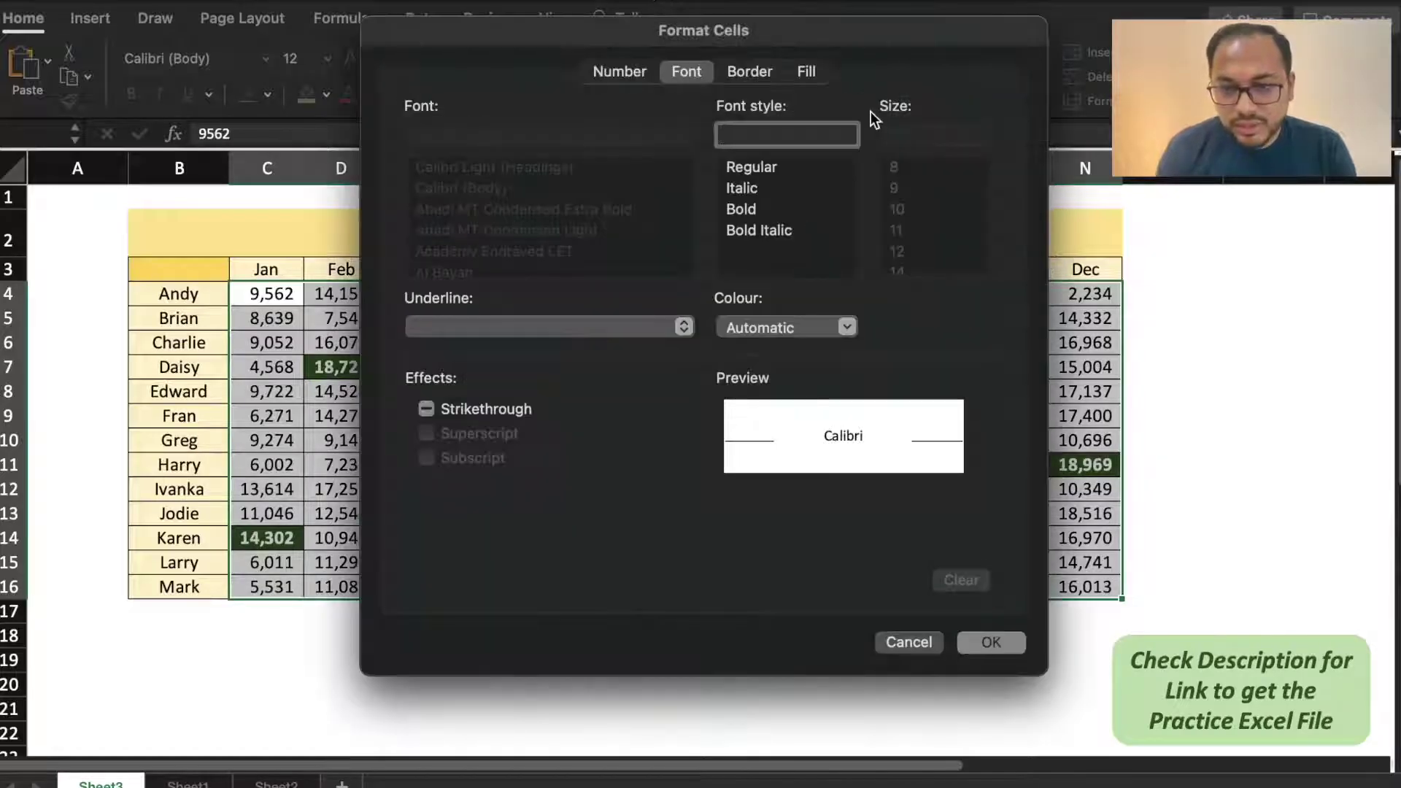
pyautogui.click(806, 73)
pyautogui.click(636, 155)
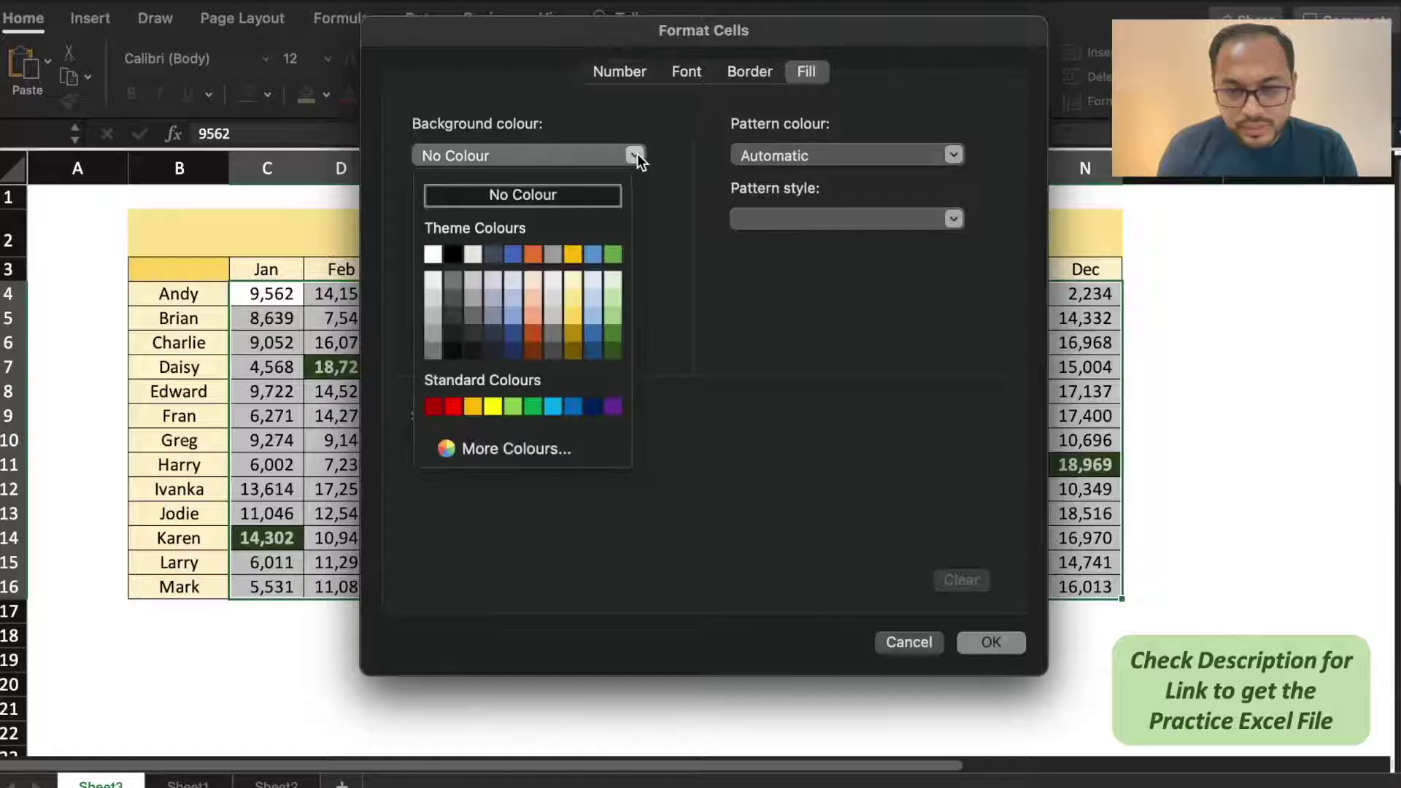
pyautogui.click(433, 406)
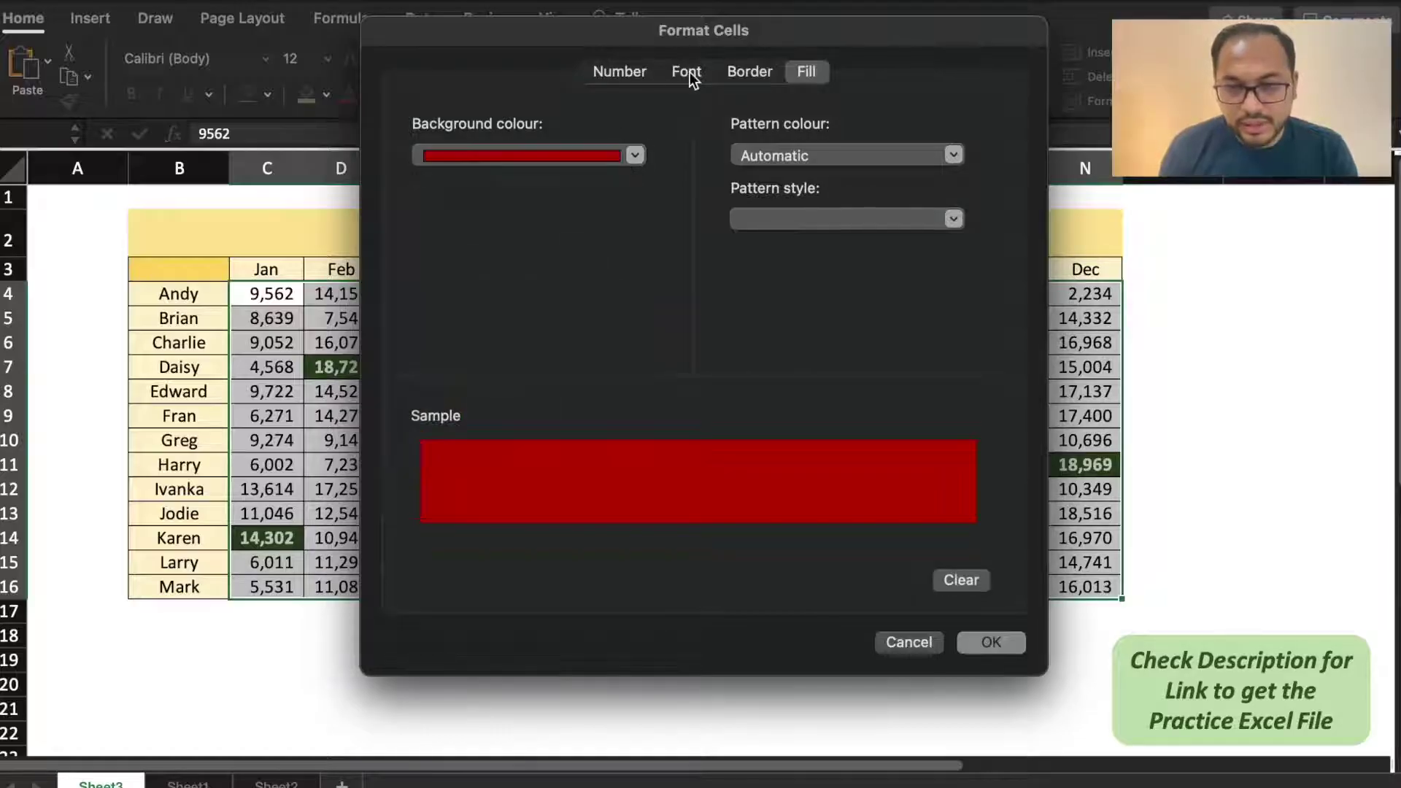
pyautogui.click(688, 71)
pyautogui.click(846, 326)
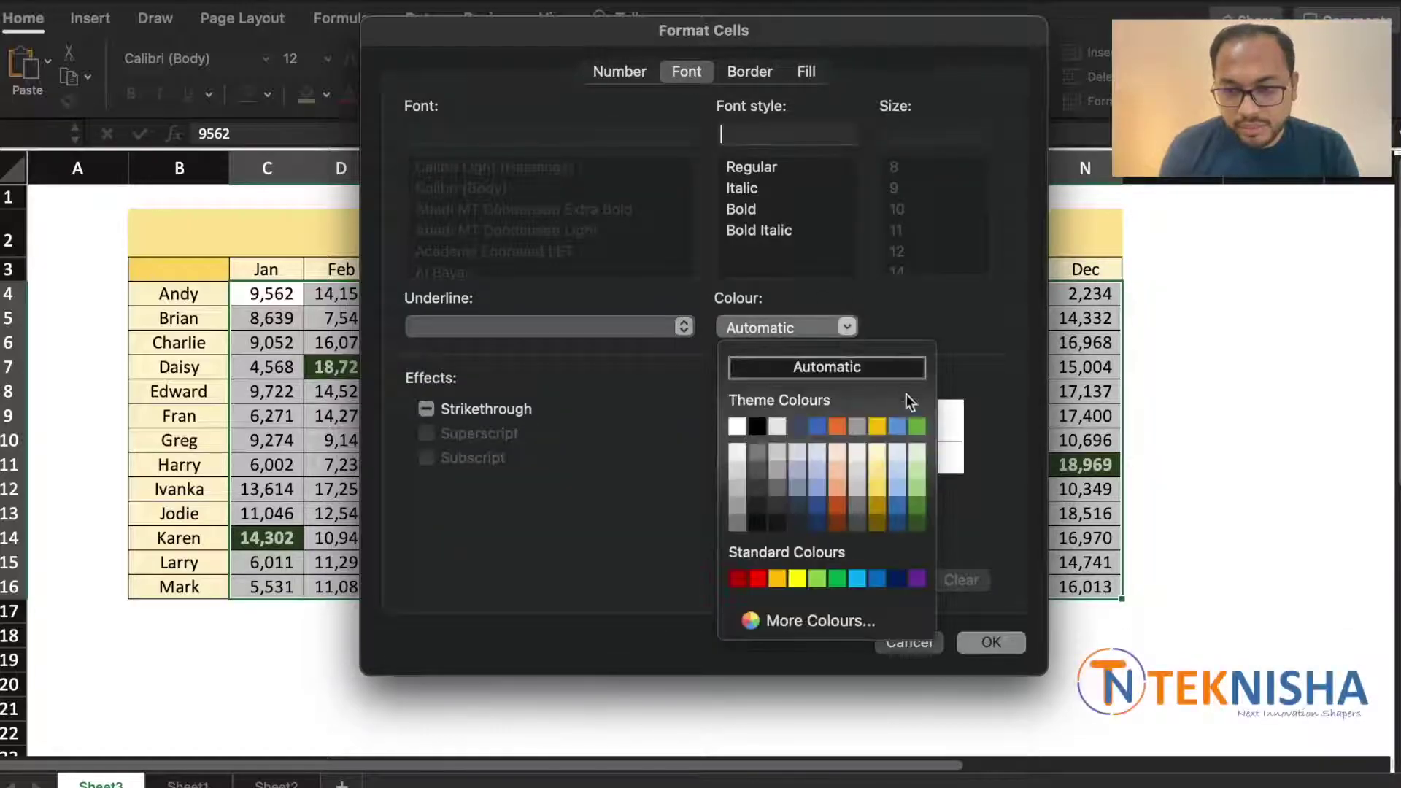
pyautogui.click(736, 427)
pyautogui.click(737, 211)
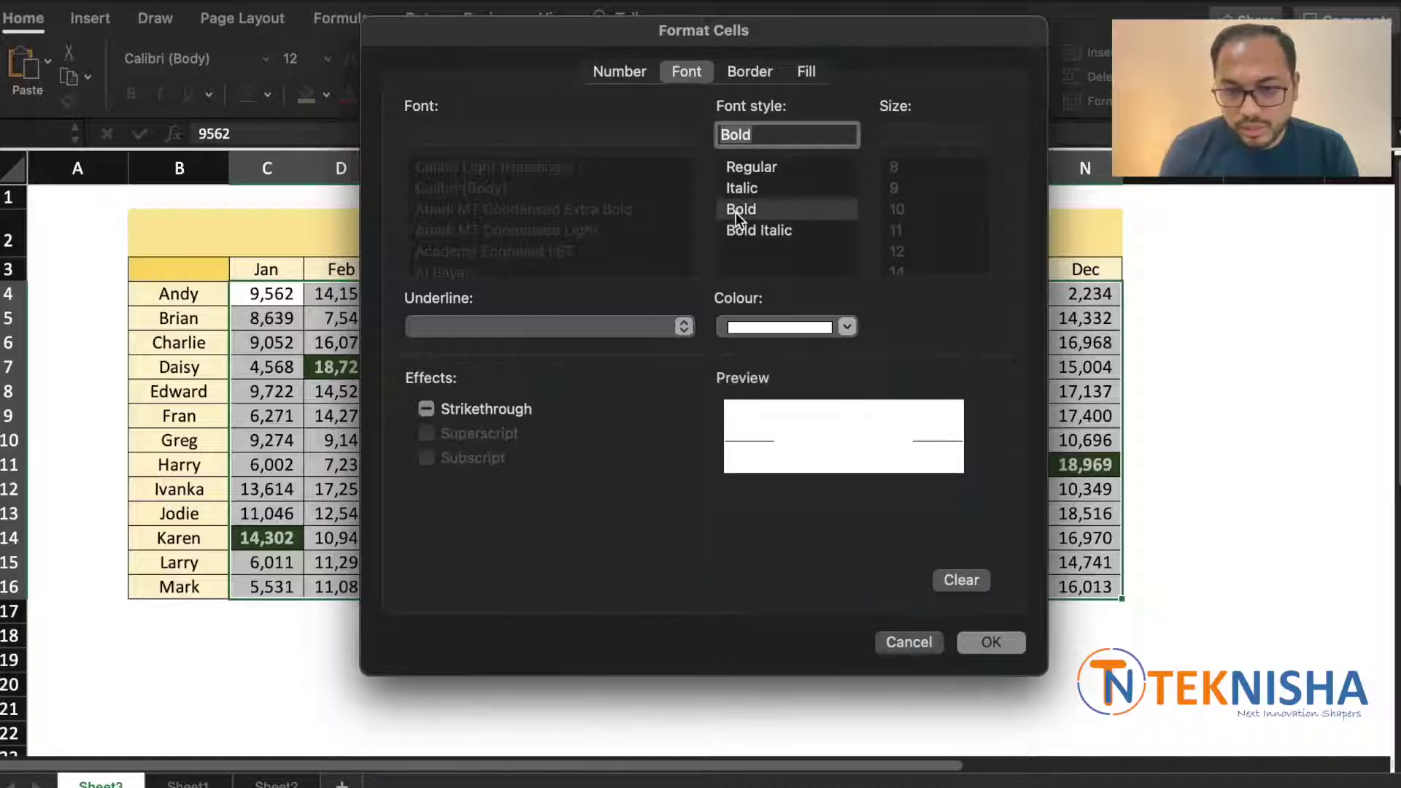
pyautogui.click(982, 644)
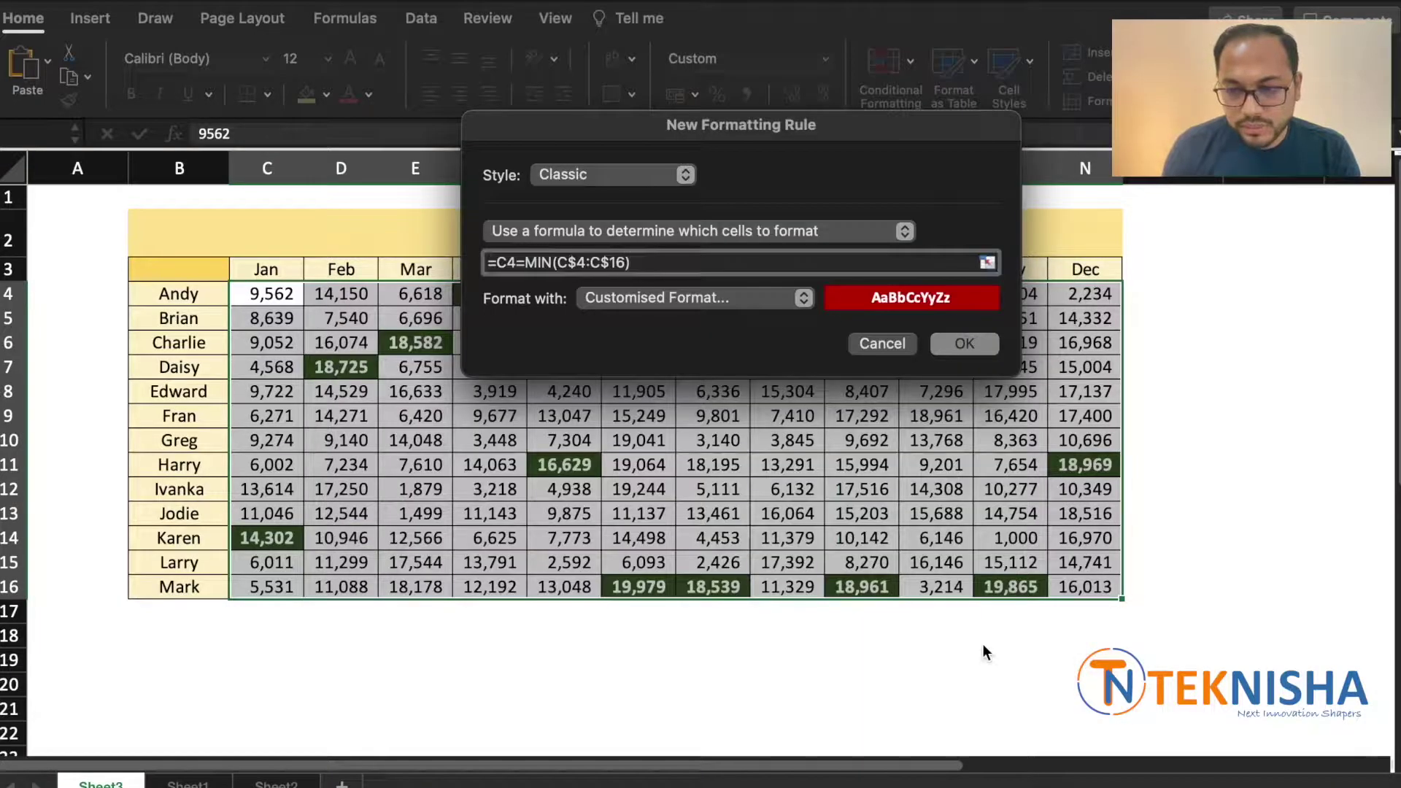
# - Apply the red lowest-value rule and check Harry's January value in the table
pyautogui.click(964, 344)
pyautogui.click(1170, 438)
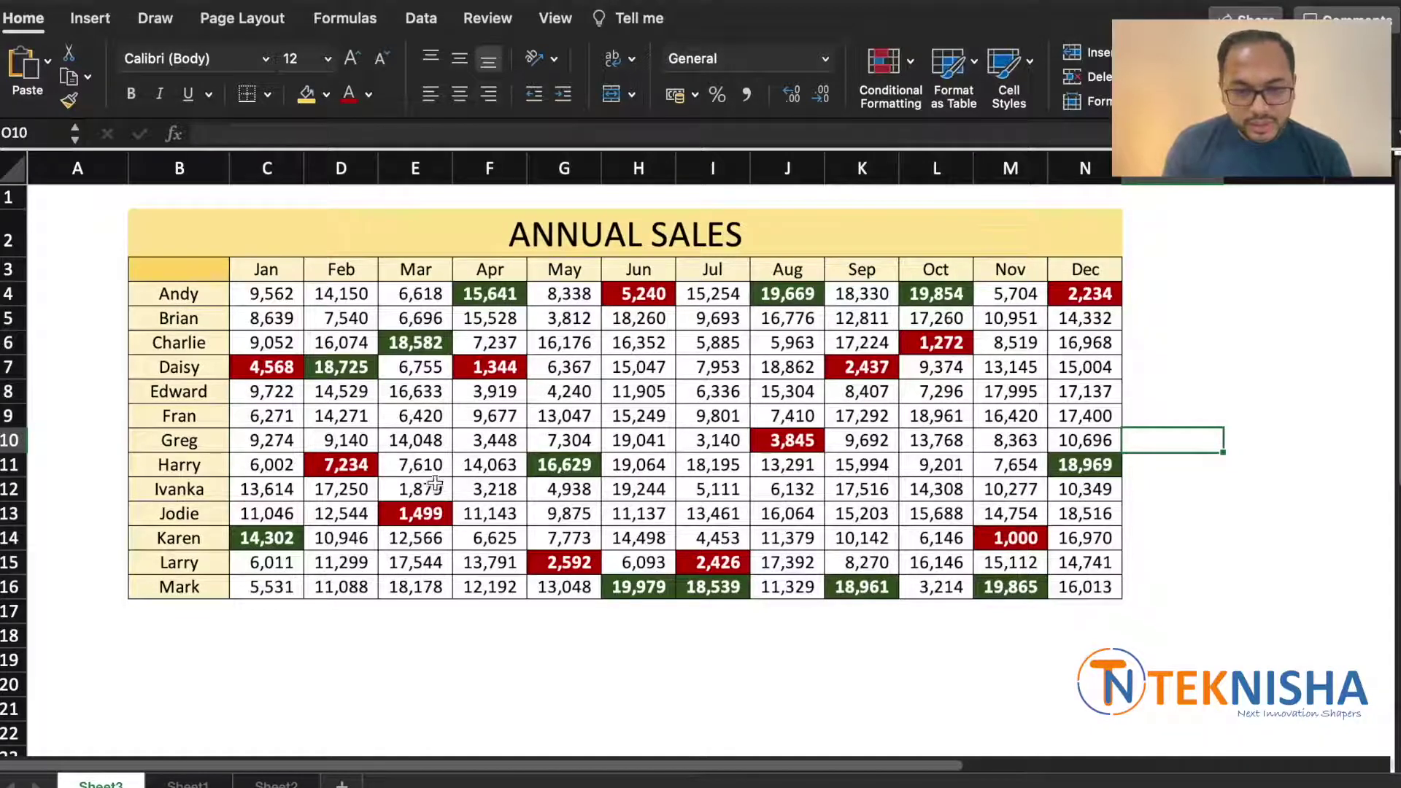
pyautogui.click(260, 471)
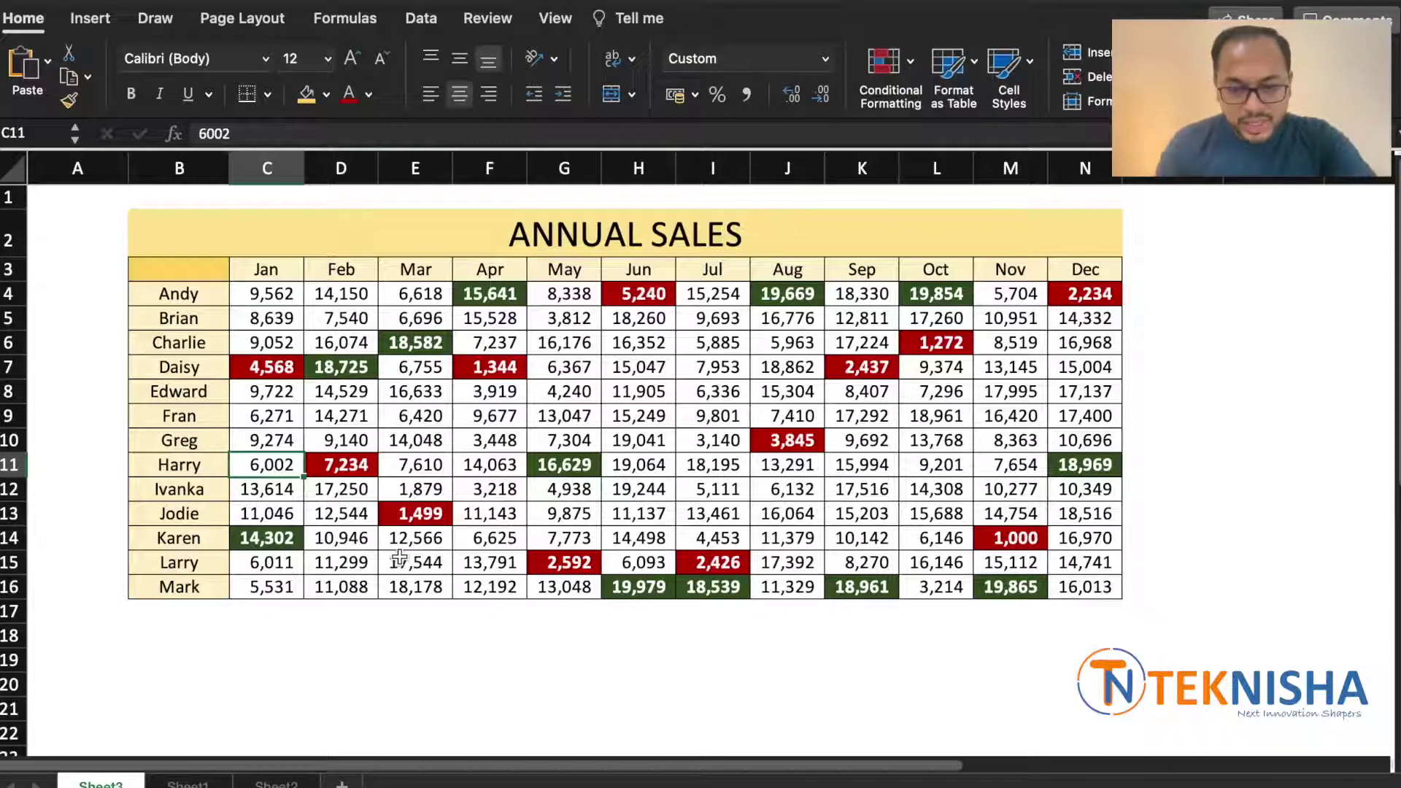
pyautogui.write('3000')
pyautogui.press('Return')
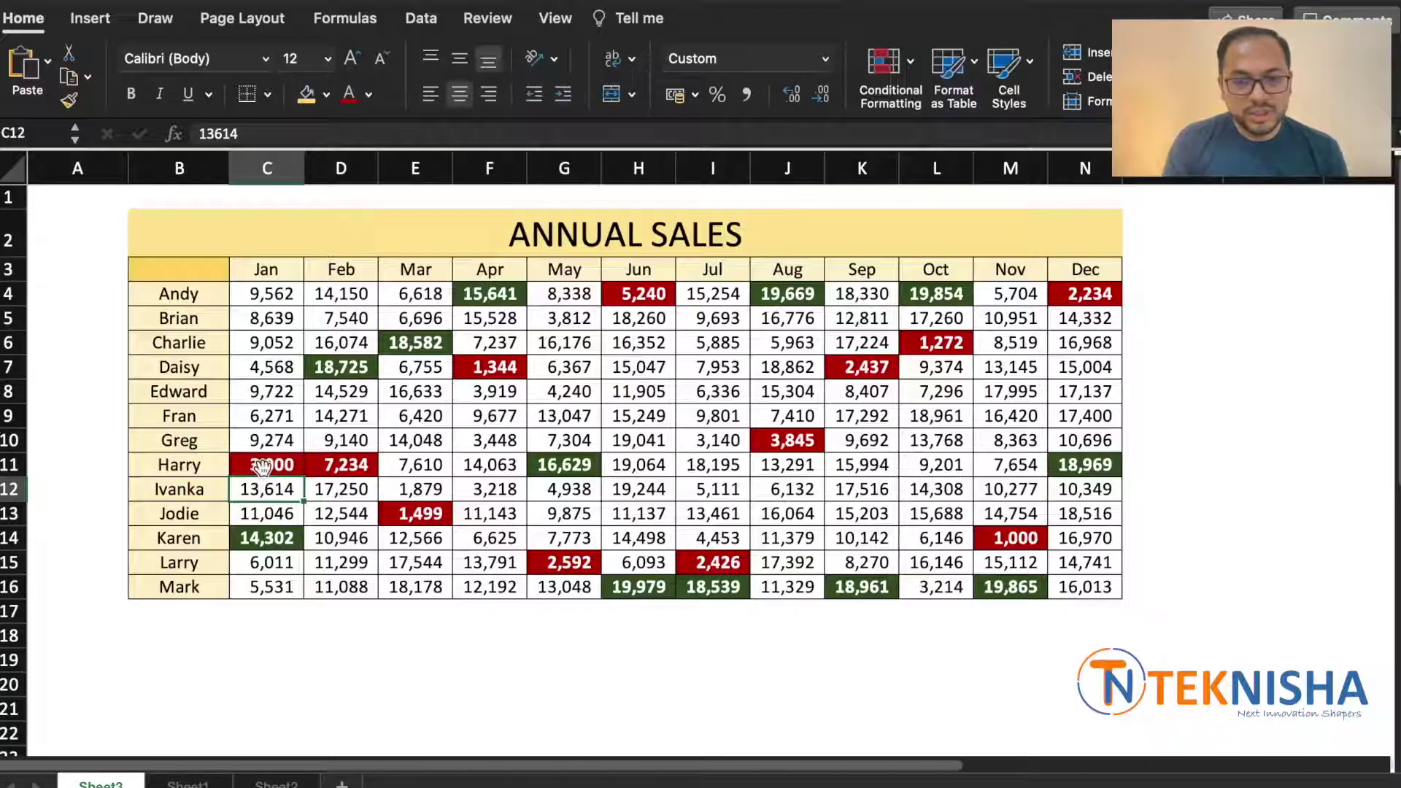
pyautogui.press('super+z')
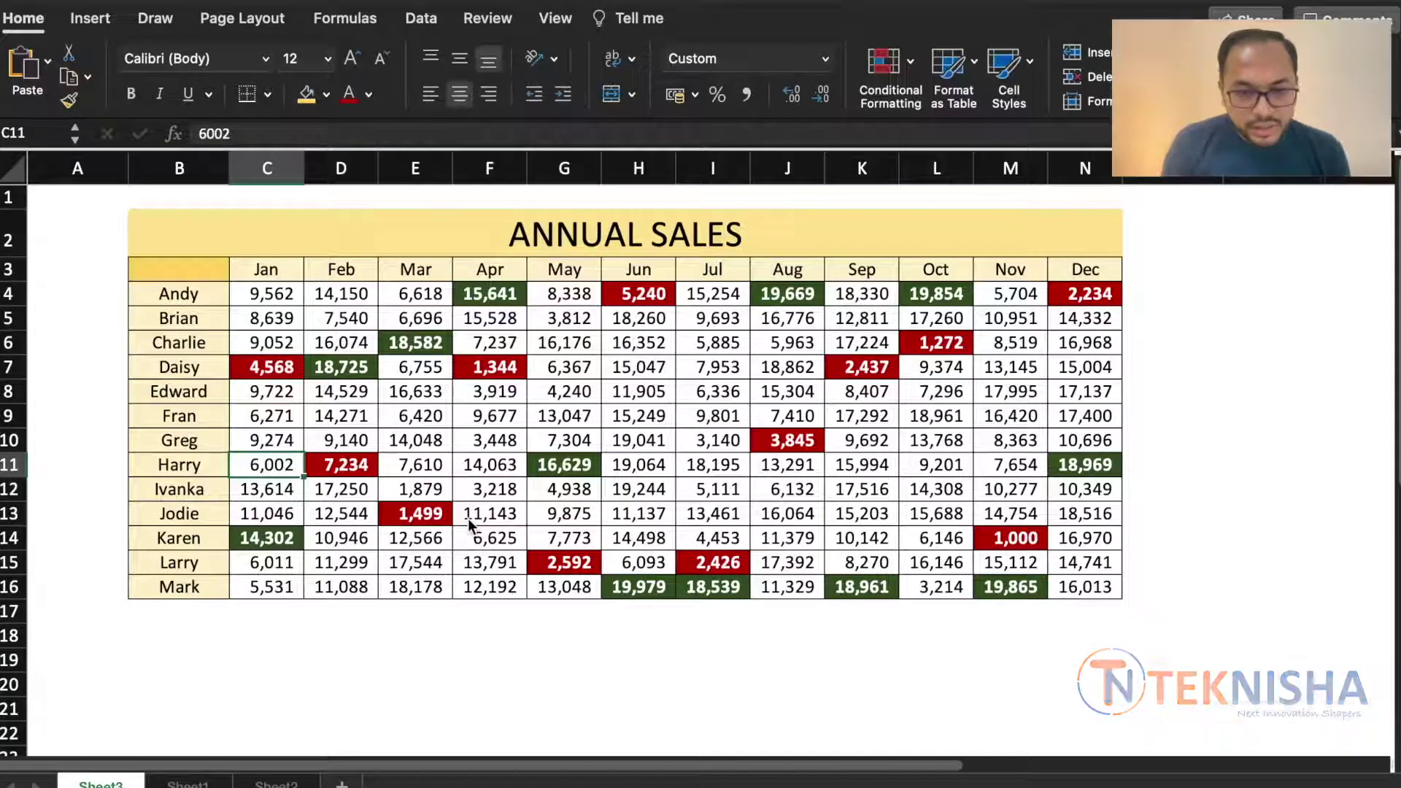
pyautogui.click(264, 492)
pyautogui.write('14302')
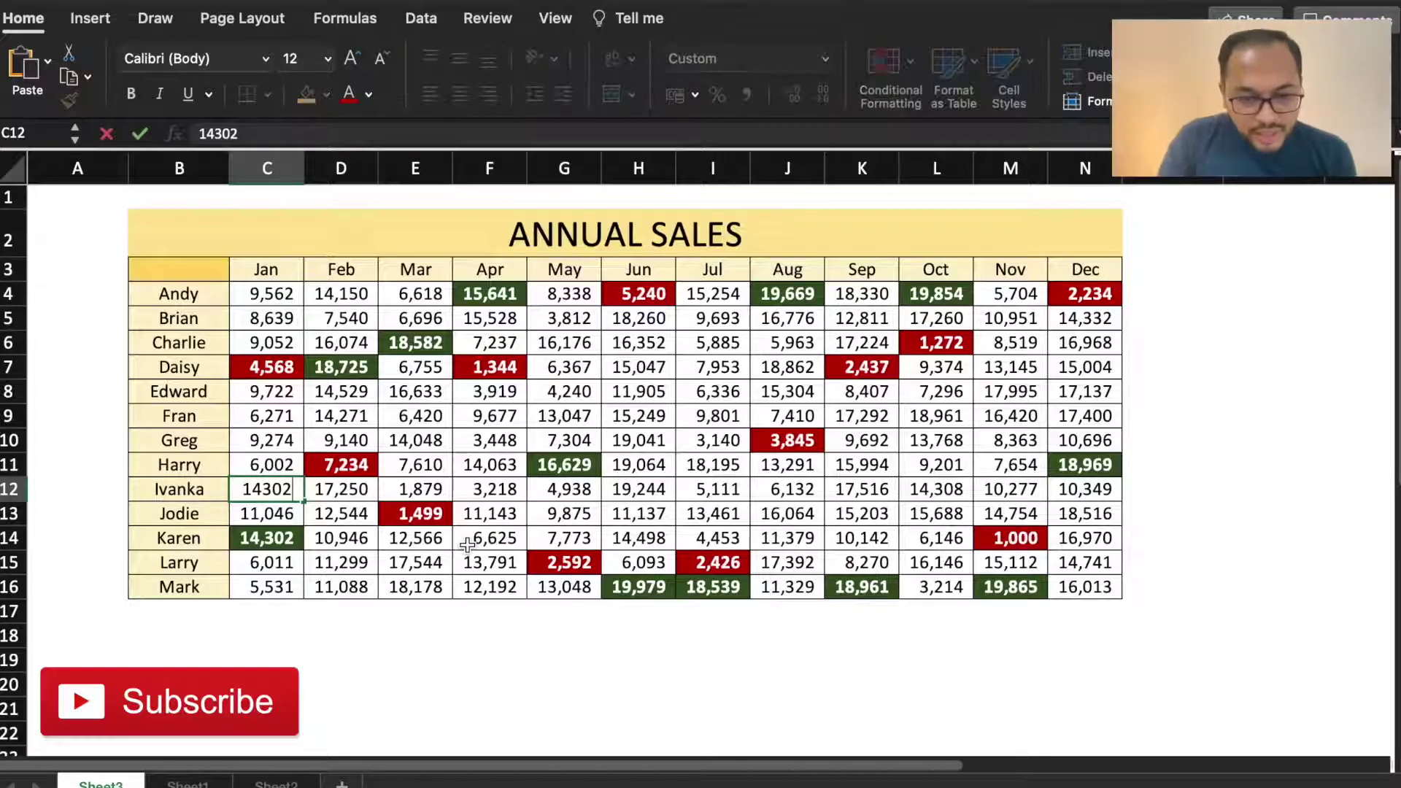
pyautogui.press('Return')
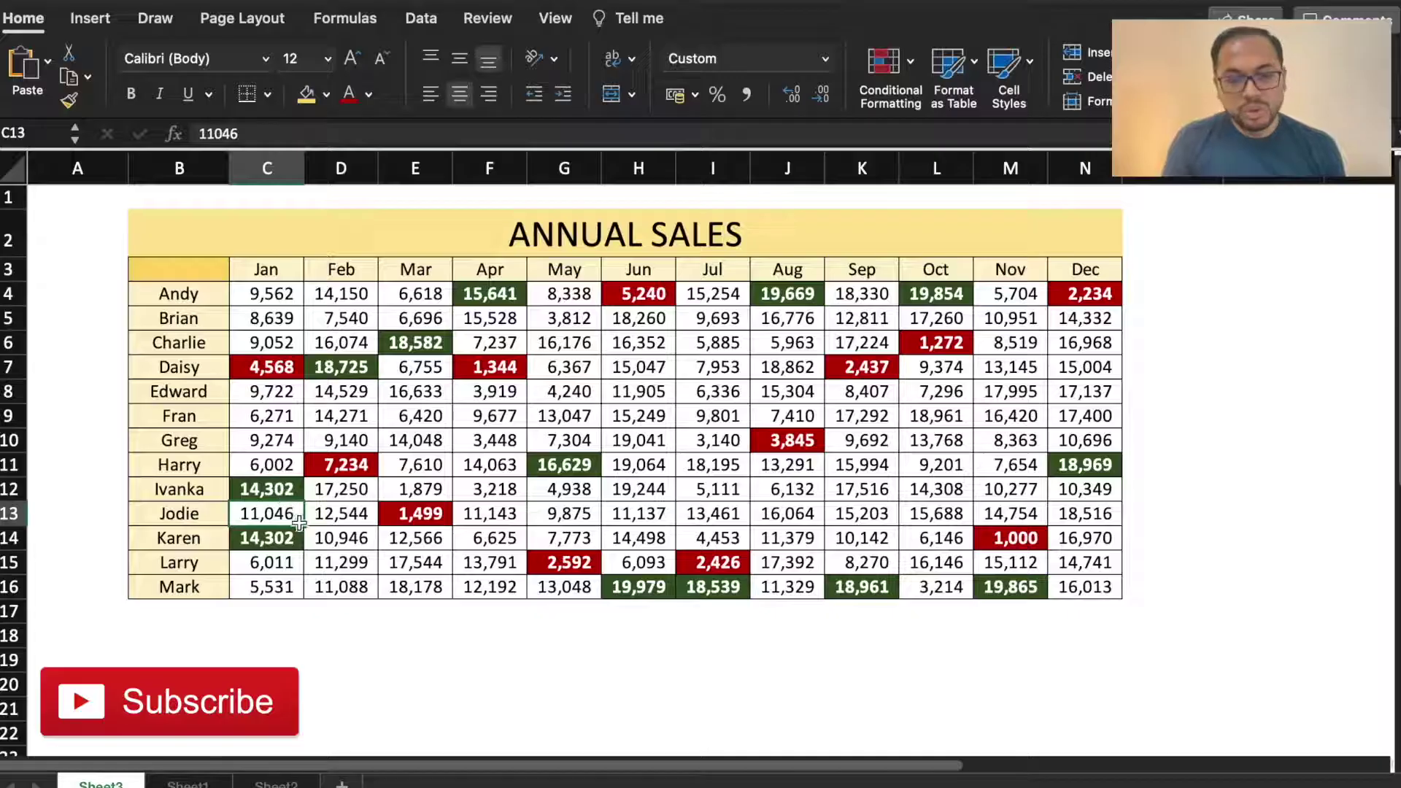
pyautogui.press('super+z')
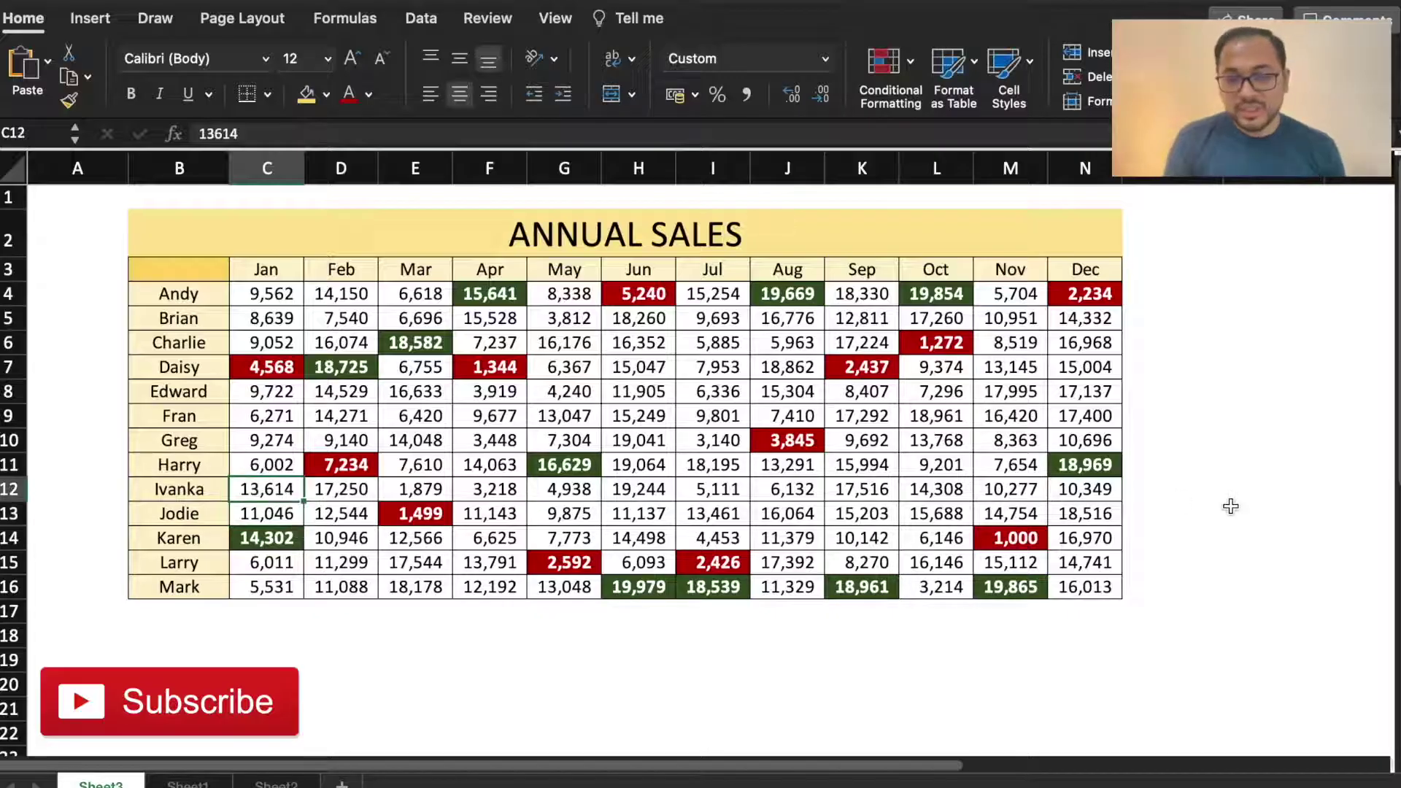